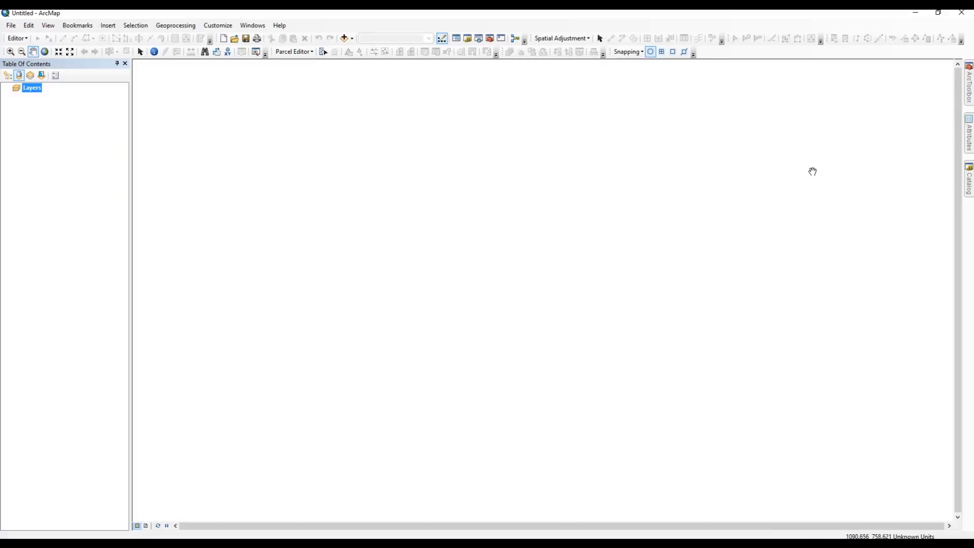
Add the CadastralReference feature dataset from Publish.gdb to the map and zoom in on its township data.
{"action": "left_click", "coordinate": [968, 176]}
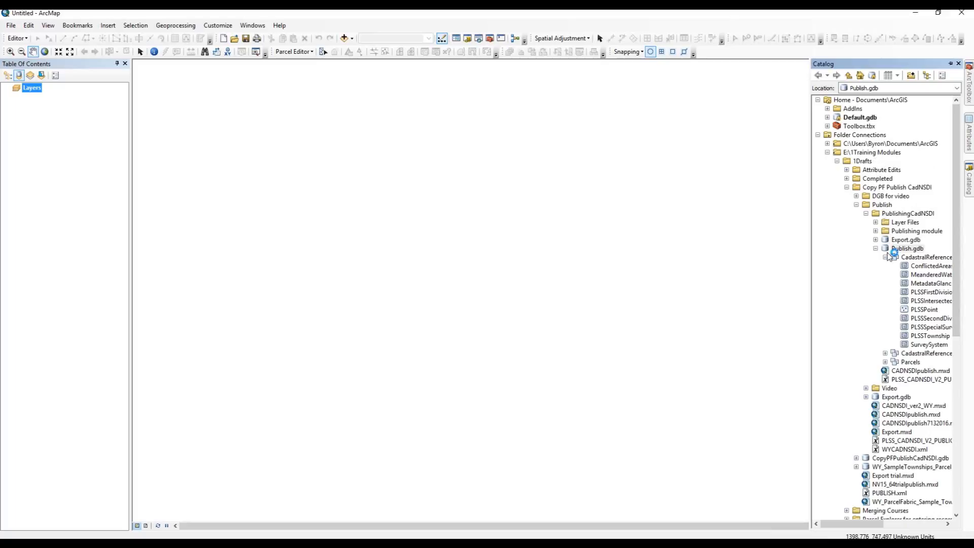
{"action": "left_click", "coordinate": [916, 257]}
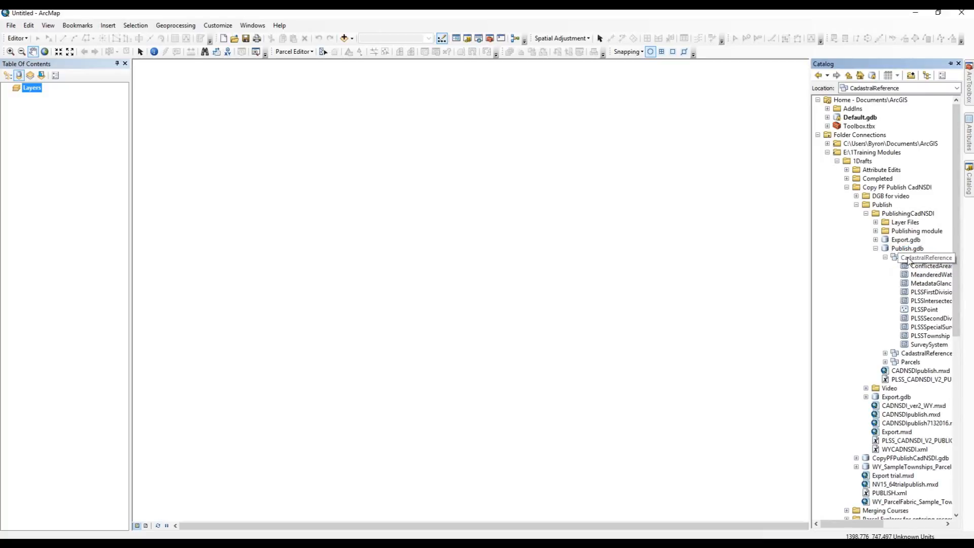
{"action": "left_click_drag", "start_coordinate": [909, 260], "coordinate": [467, 263]}
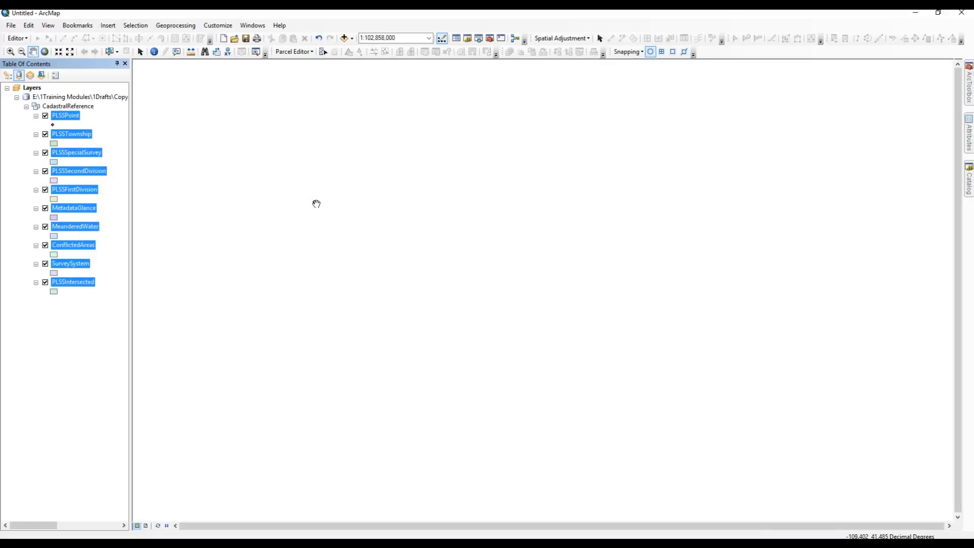
{"action": "left_click", "coordinate": [10, 53]}
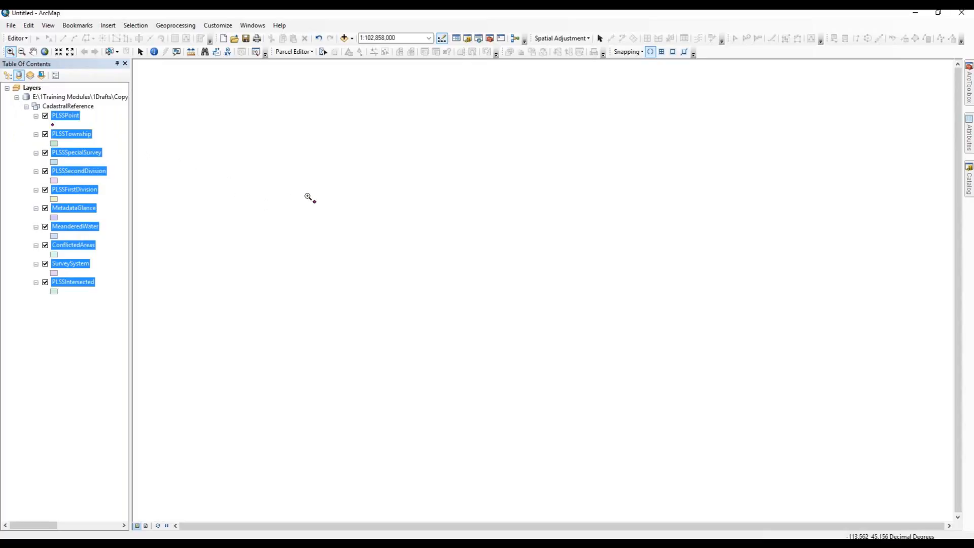
{"action": "left_click", "coordinate": [310, 199]}
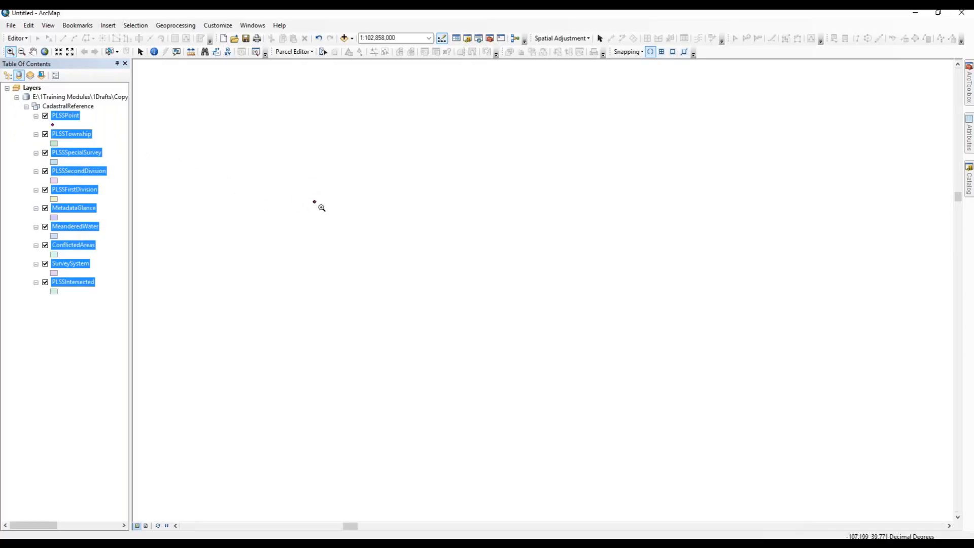
{"action": "left_click_drag", "start_coordinate": [474, 237], "coordinate": [517, 267]}
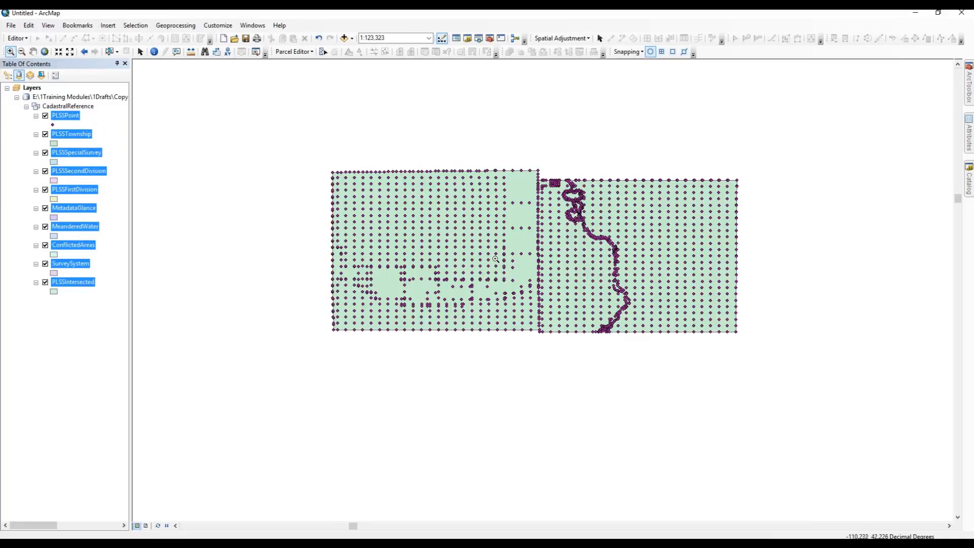
{"action": "left_click", "coordinate": [84, 309]}
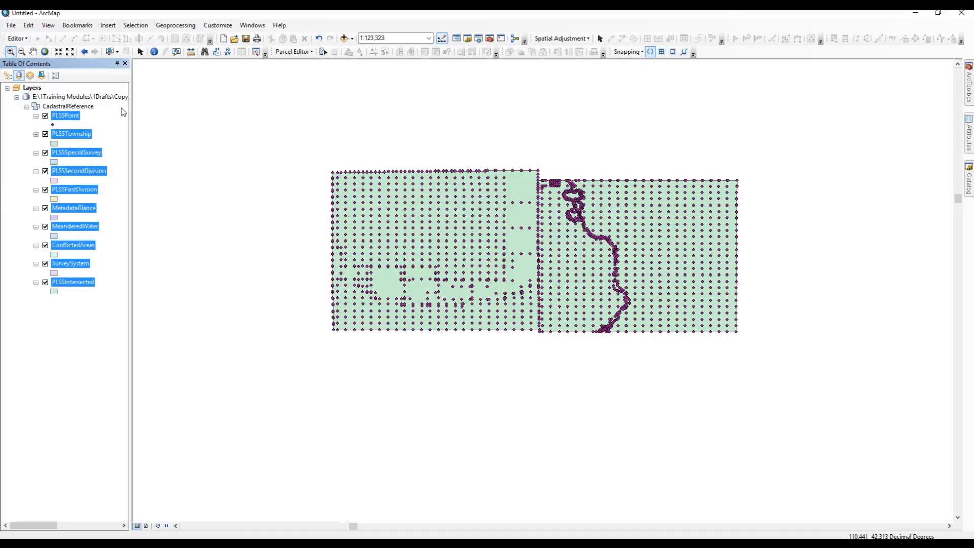
Set the data frame's coordinate system to the projected system NAD 1983 UTM Zone 13N.
{"action": "left_click", "coordinate": [29, 89]}
{"action": "right_click", "coordinate": [29, 89]}
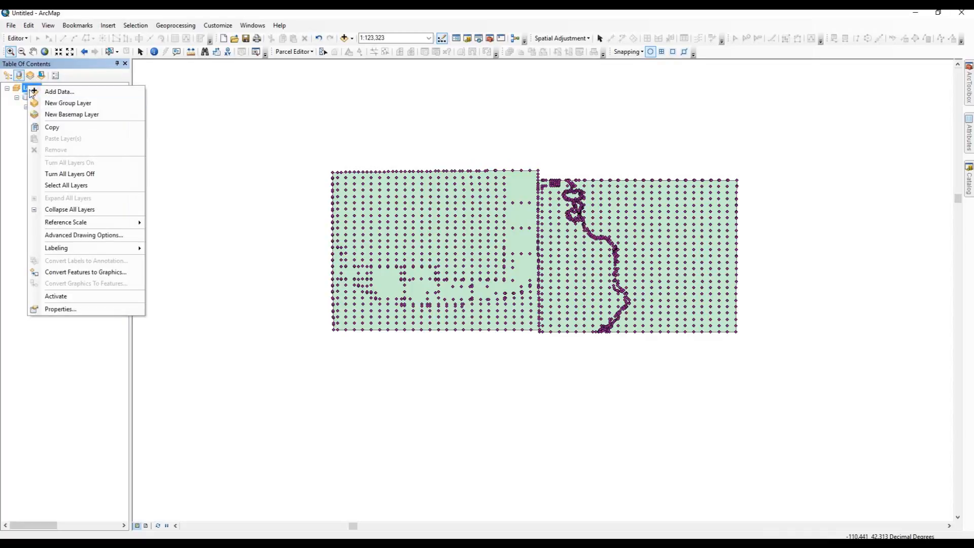
{"action": "left_click", "coordinate": [57, 310]}
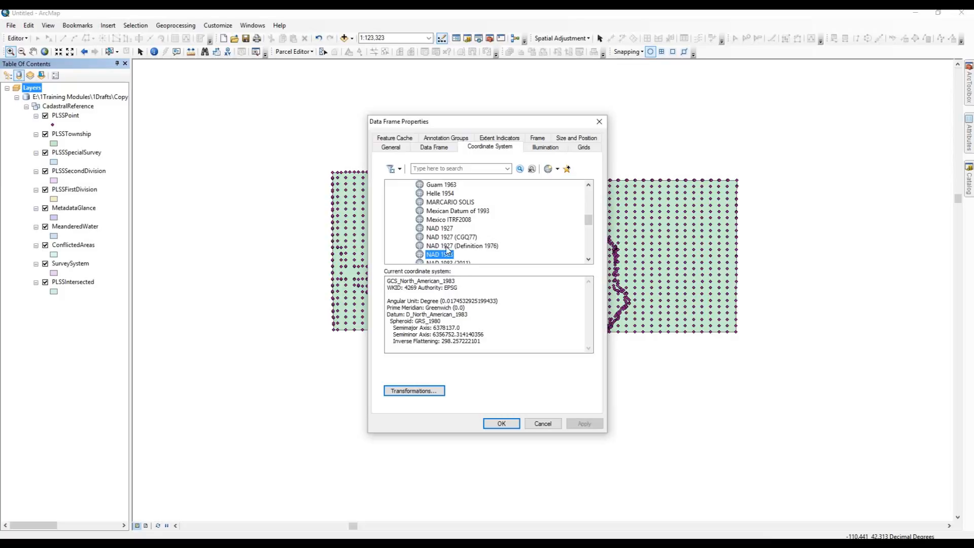
{"action": "left_click_drag", "start_coordinate": [589, 223], "coordinate": [589, 231]}
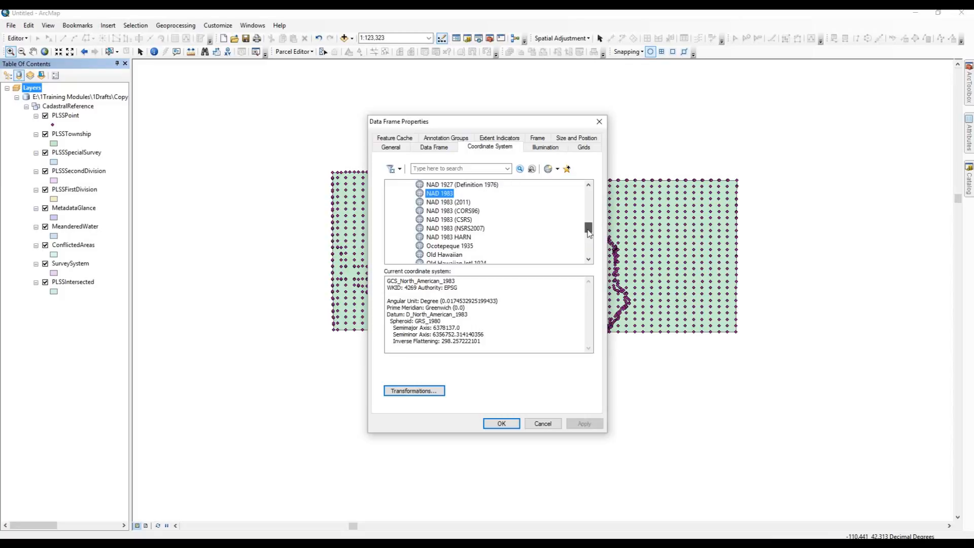
{"action": "left_click_drag", "start_coordinate": [589, 230], "coordinate": [580, 256]}
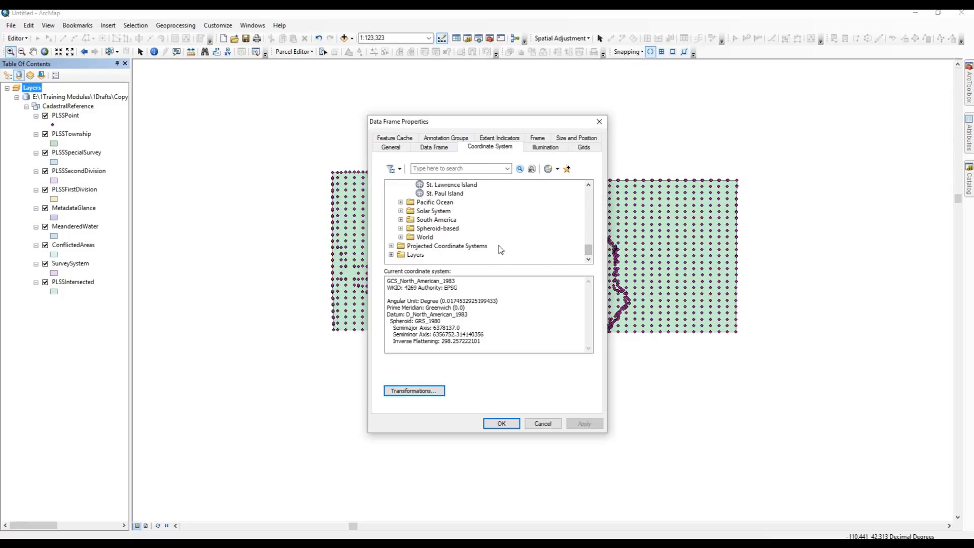
{"action": "left_click", "coordinate": [403, 247]}
{"action": "double_click", "coordinate": [403, 247]}
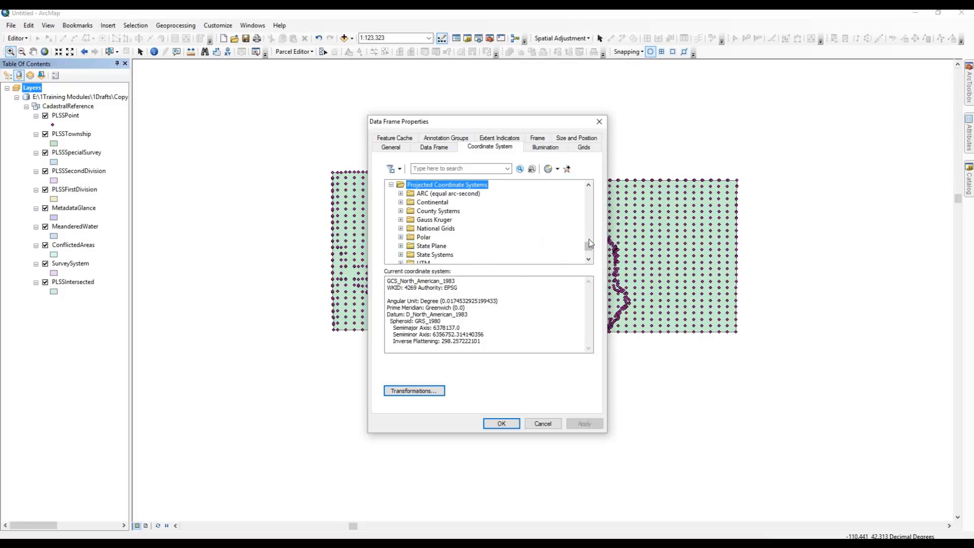
{"action": "left_click_drag", "start_coordinate": [588, 247], "coordinate": [588, 256]}
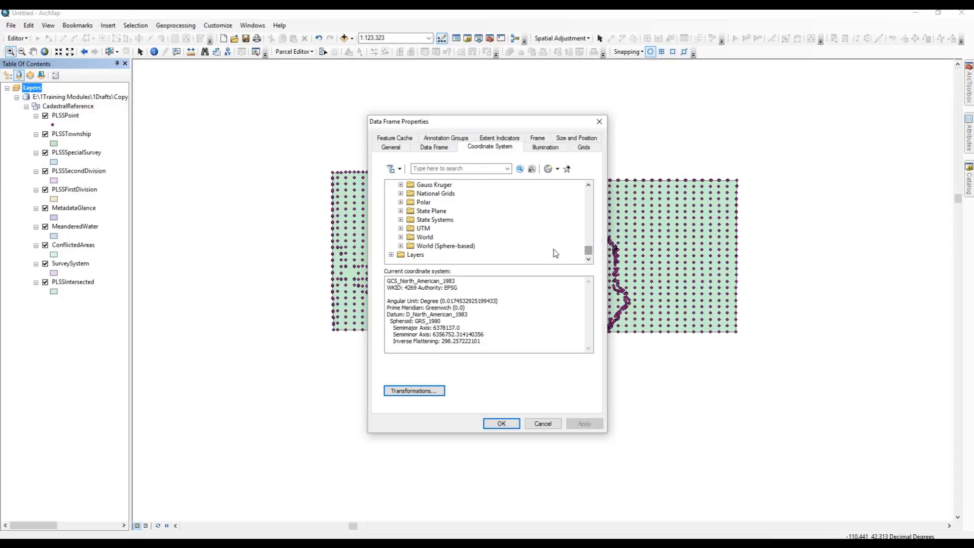
{"action": "double_click", "coordinate": [410, 232]}
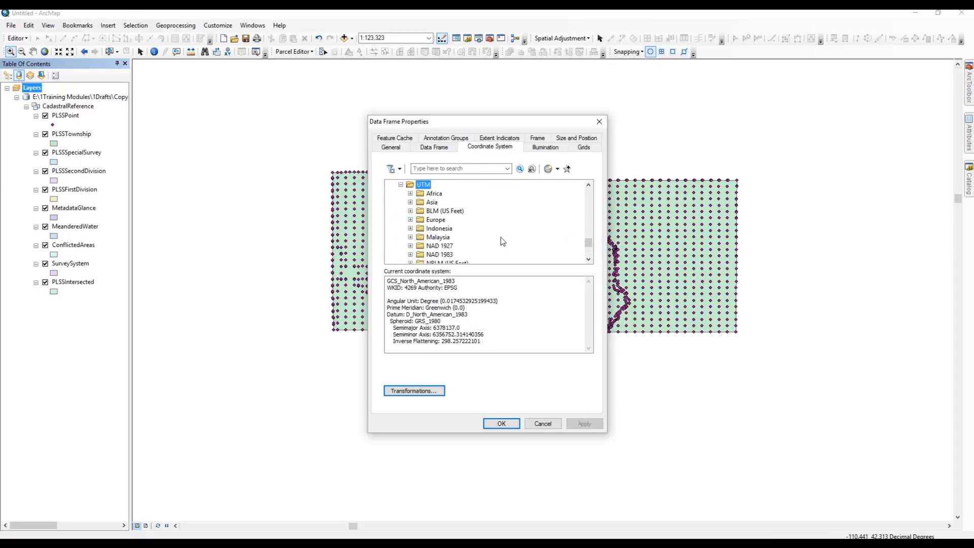
{"action": "double_click", "coordinate": [429, 255]}
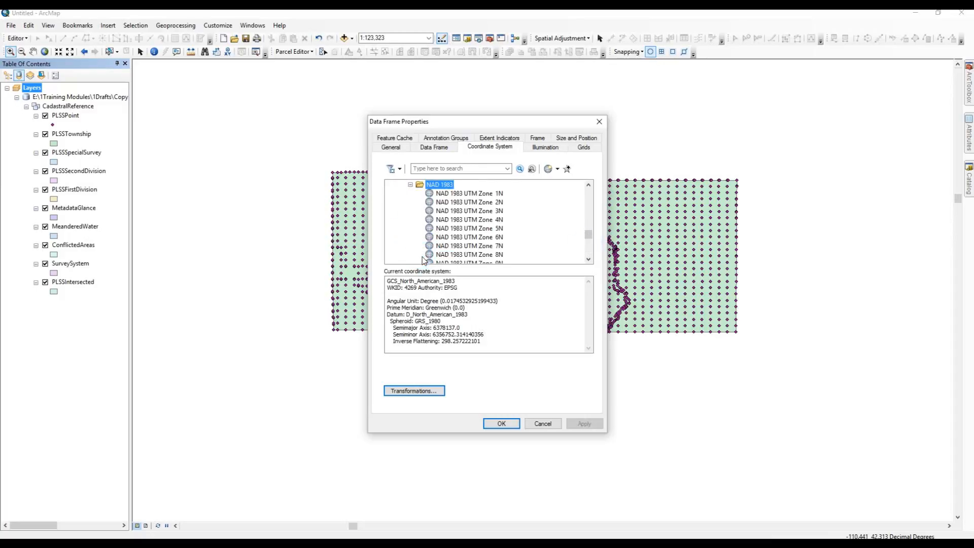
{"action": "left_click_drag", "start_coordinate": [588, 233], "coordinate": [588, 241]}
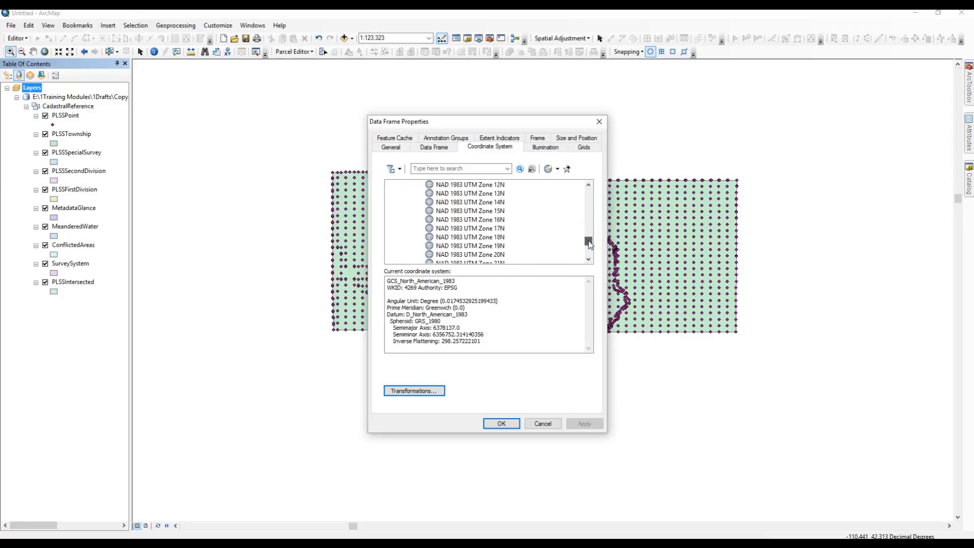
{"action": "left_click", "coordinate": [460, 195]}
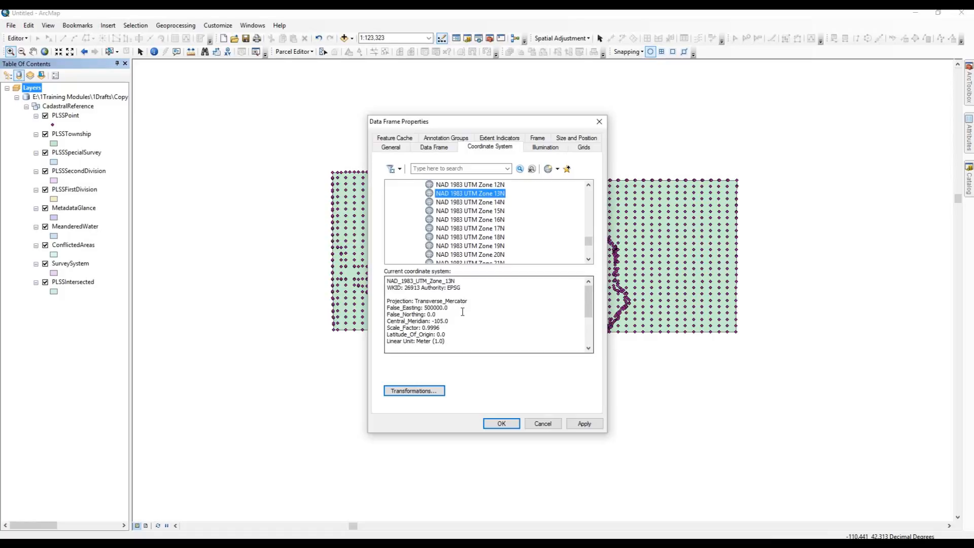
{"action": "left_click", "coordinate": [581, 424]}
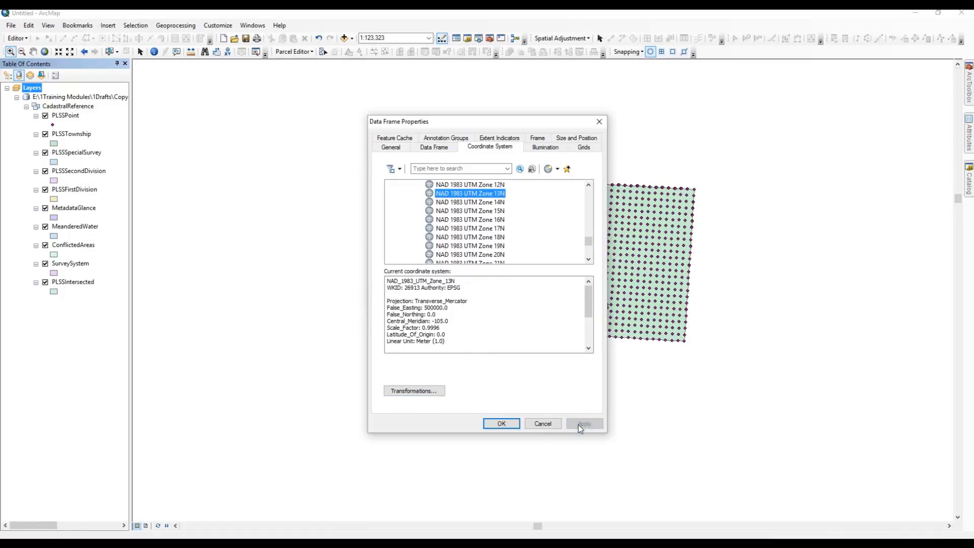
{"action": "left_click", "coordinate": [504, 424]}
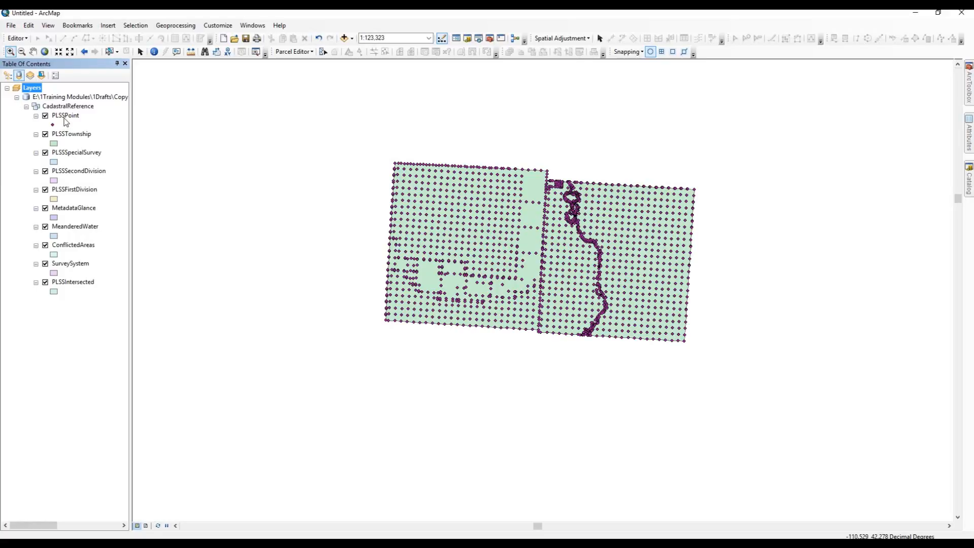
Import the complete symbology definition from PLSSPoint.lyr into the PLSSPoint layer.
{"action": "left_click", "coordinate": [65, 118]}
{"action": "right_click", "coordinate": [65, 120]}
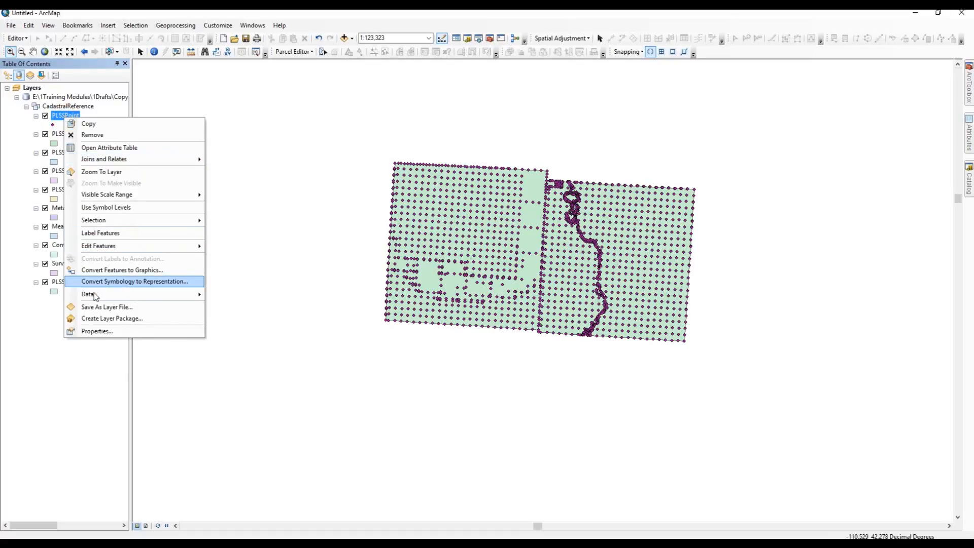
{"action": "left_click", "coordinate": [96, 334]}
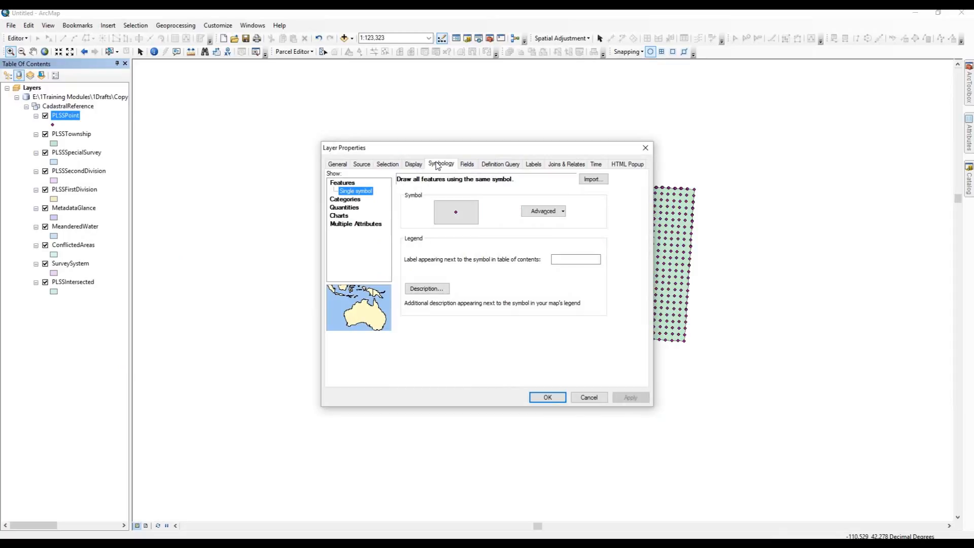
{"action": "left_click", "coordinate": [601, 181]}
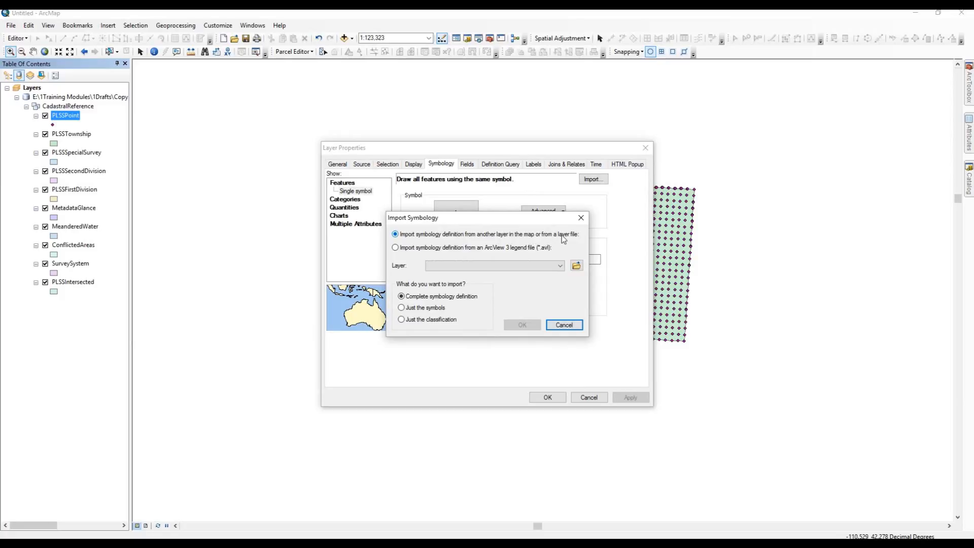
{"action": "left_click", "coordinate": [578, 266]}
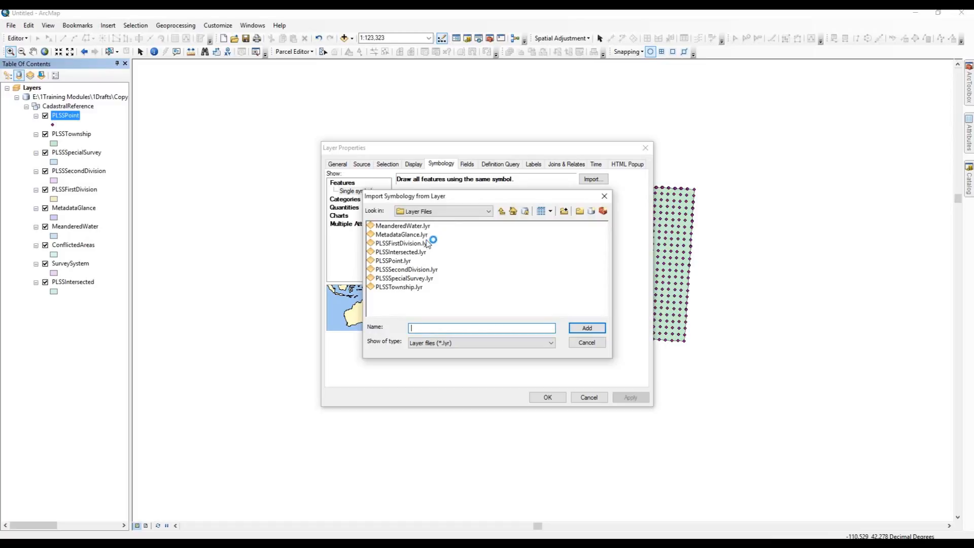
{"action": "left_click", "coordinate": [393, 261]}
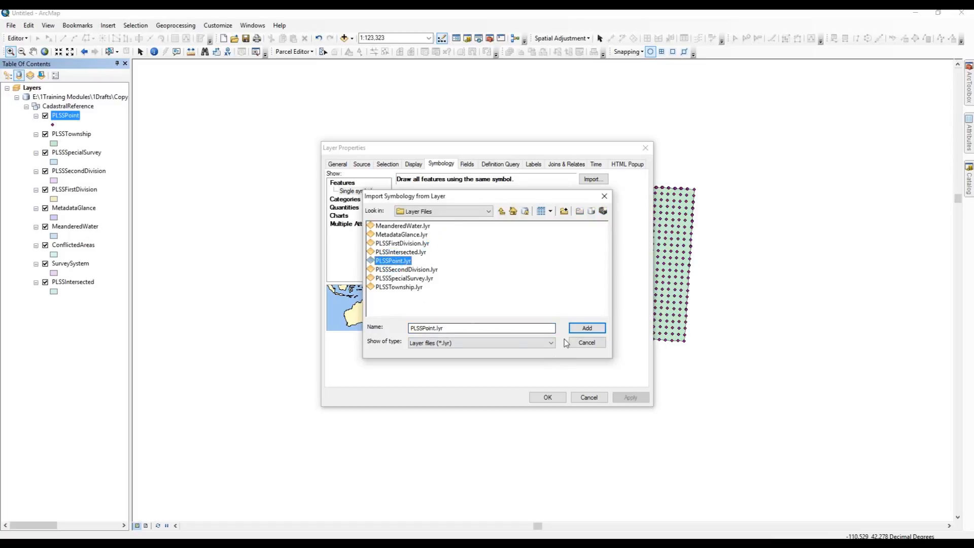
{"action": "left_click", "coordinate": [587, 328]}
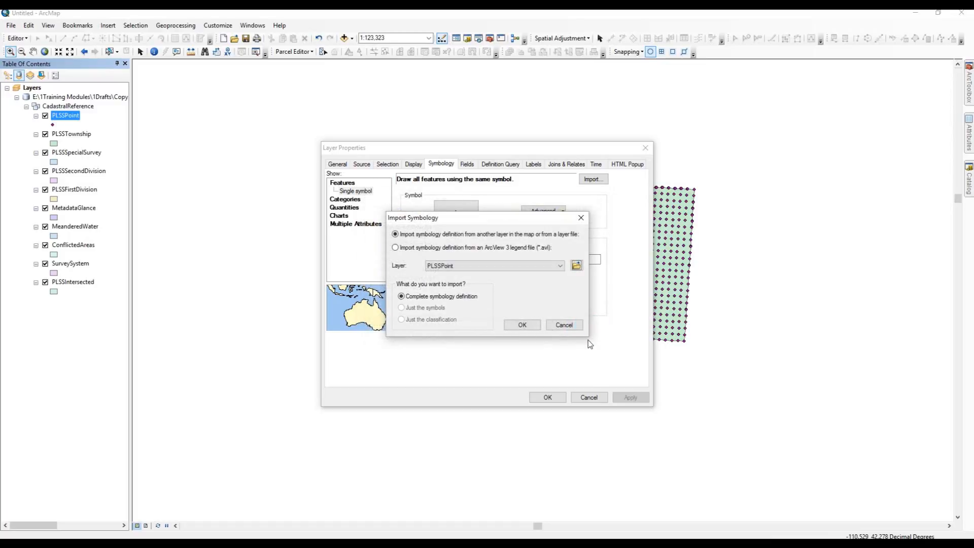
{"action": "left_click", "coordinate": [522, 325]}
{"action": "left_click", "coordinate": [620, 398]}
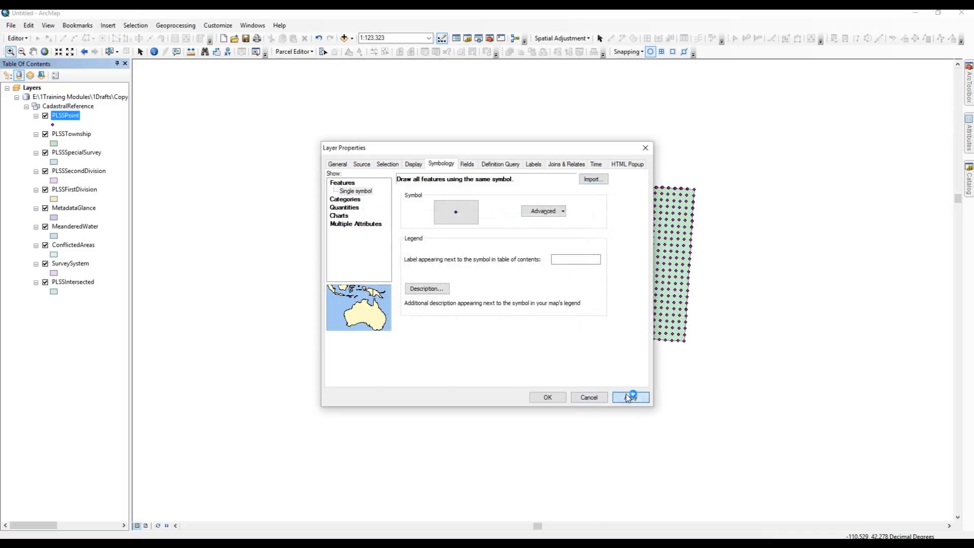
{"action": "left_click", "coordinate": [547, 398]}
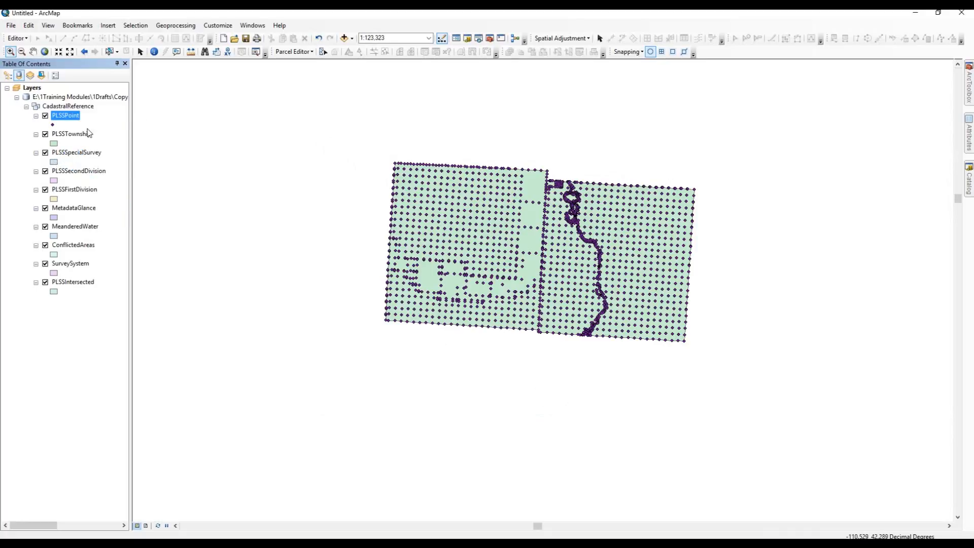
Import the complete symbology definition from PLSSTownship.lyr into the PLSSTownship layer and apply it.
{"action": "left_click", "coordinate": [70, 136]}
{"action": "right_click", "coordinate": [70, 137]}
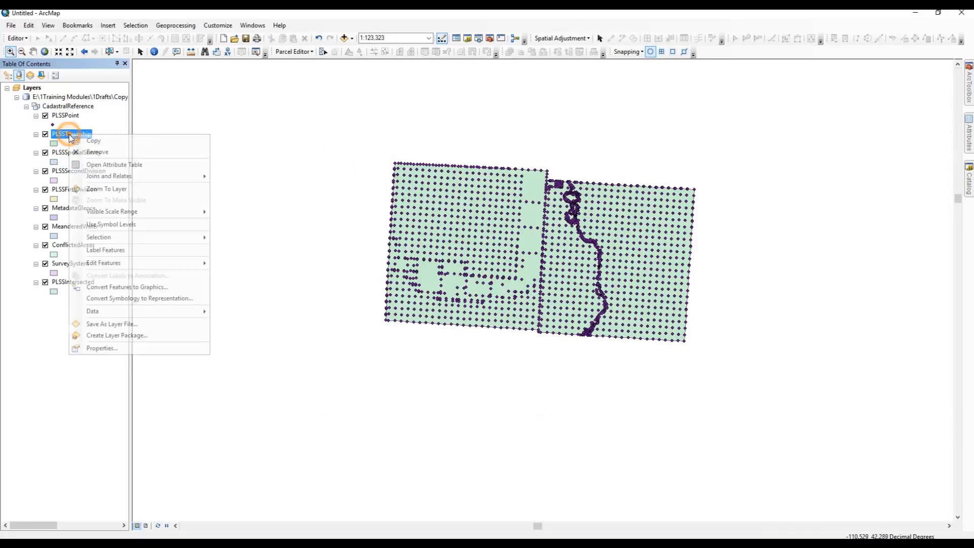
{"action": "left_click", "coordinate": [93, 349]}
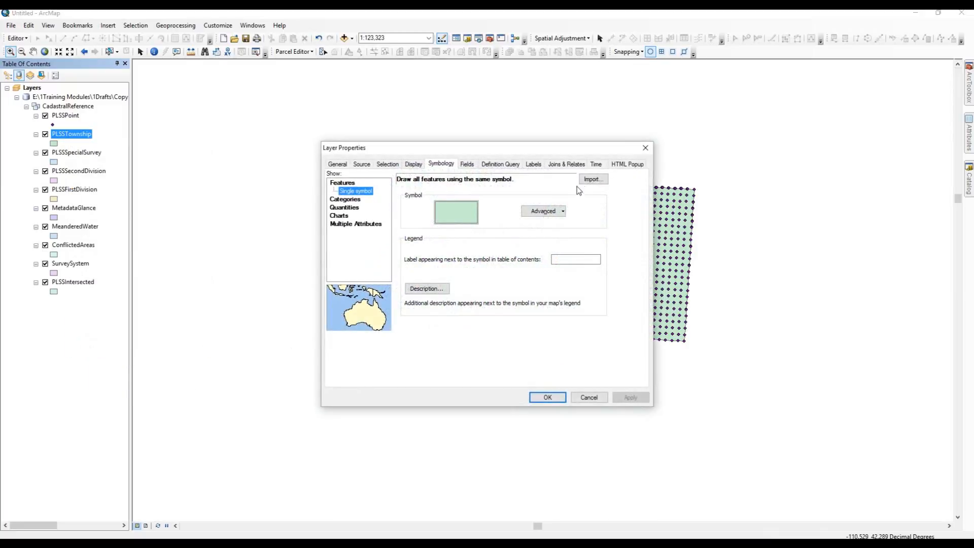
{"action": "left_click", "coordinate": [591, 180]}
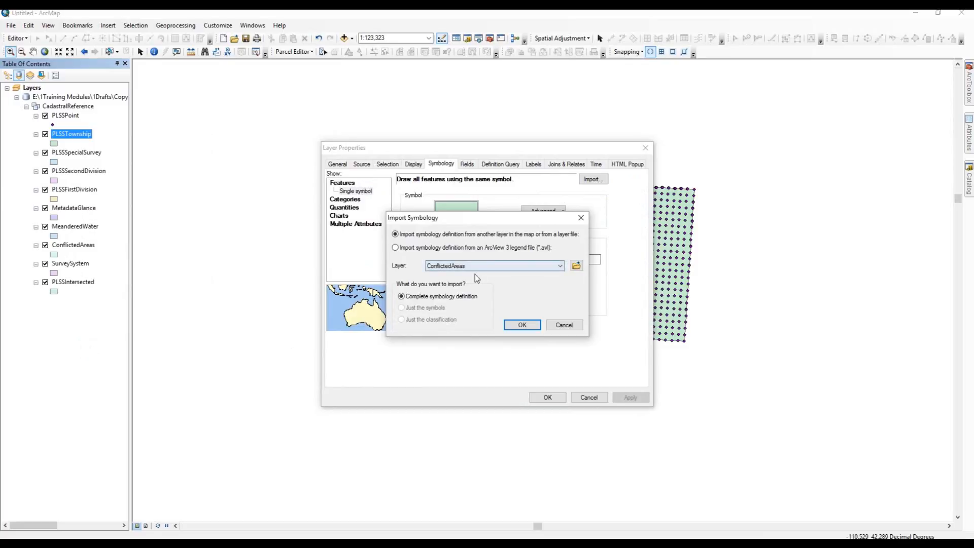
{"action": "left_click", "coordinate": [578, 267]}
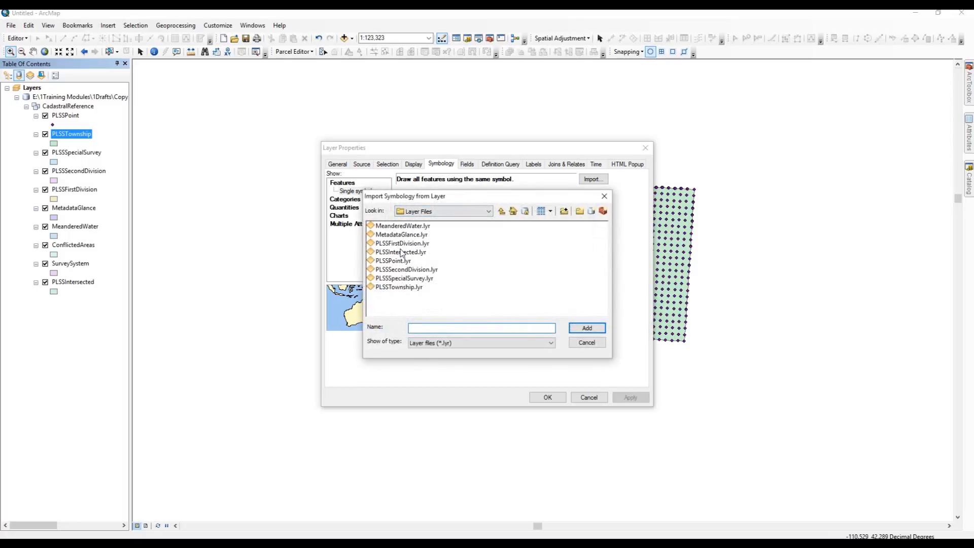
{"action": "left_click", "coordinate": [399, 287]}
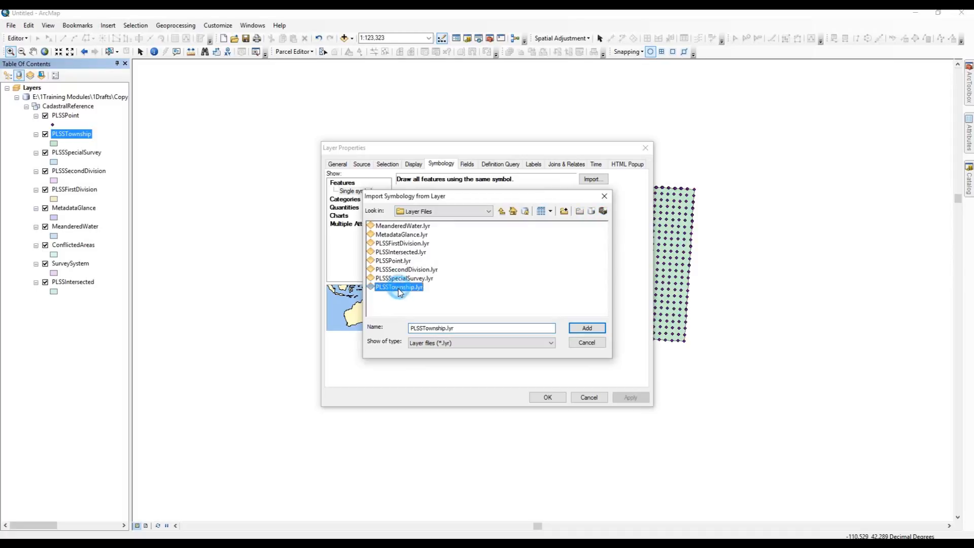
{"action": "left_click", "coordinate": [581, 329]}
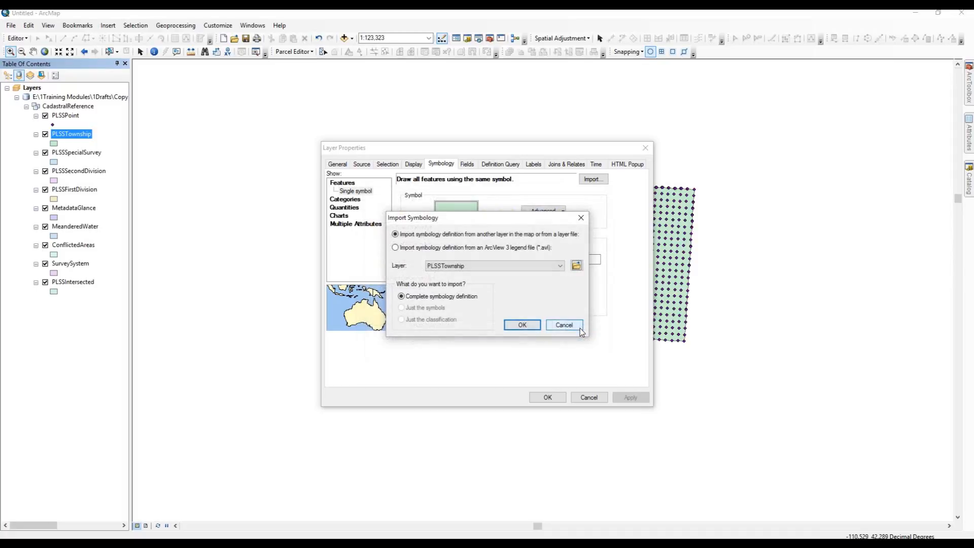
{"action": "left_click", "coordinate": [527, 325]}
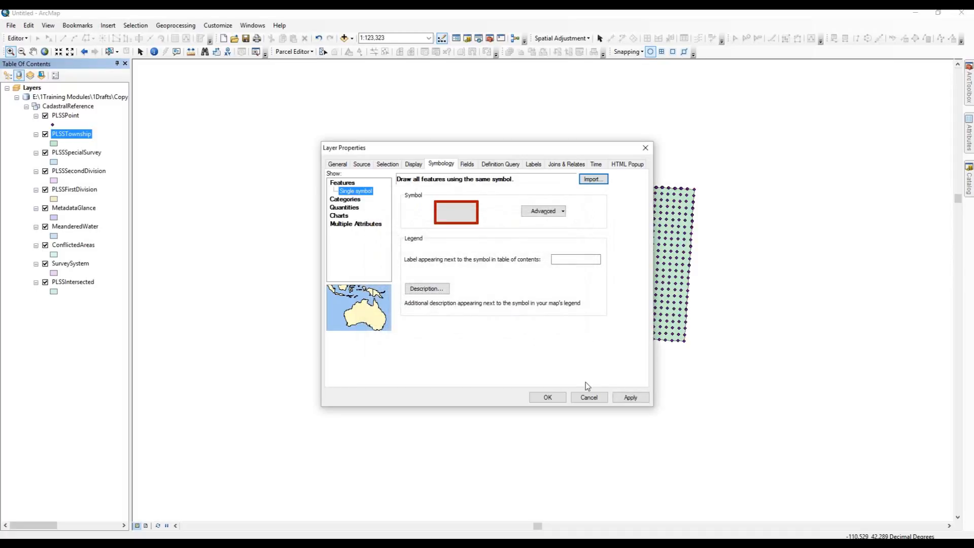
{"action": "left_click", "coordinate": [635, 396]}
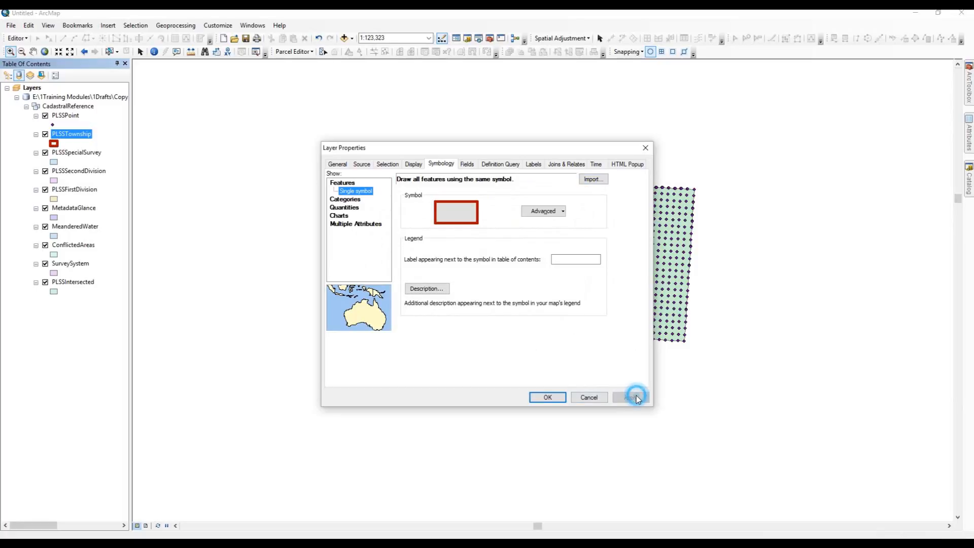
{"action": "left_click", "coordinate": [546, 397]}
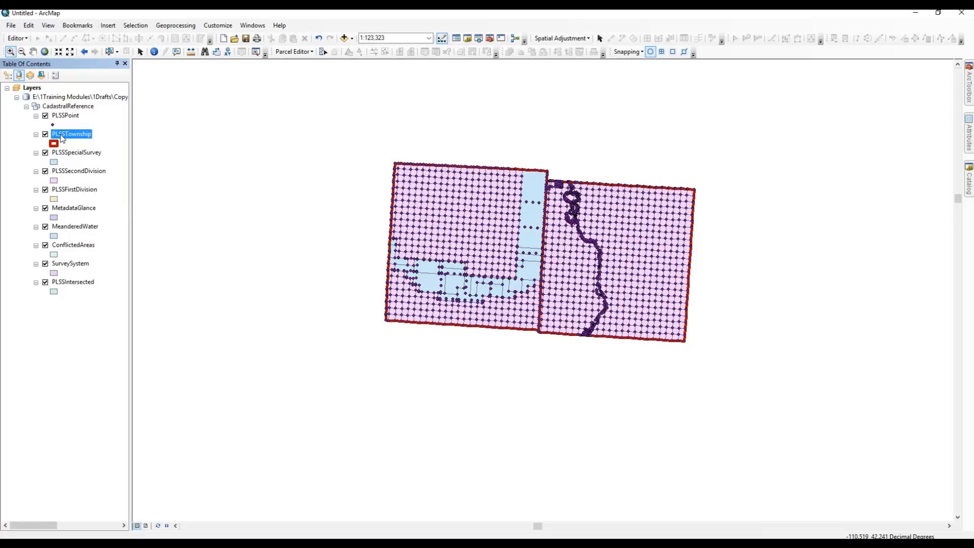
Import the complete symbology definition from PLSSSpecialSurvey.lyr into the PLSSSpecialSurvey layer, matching the value field to Survey Type Text.
{"action": "left_click", "coordinate": [60, 153]}
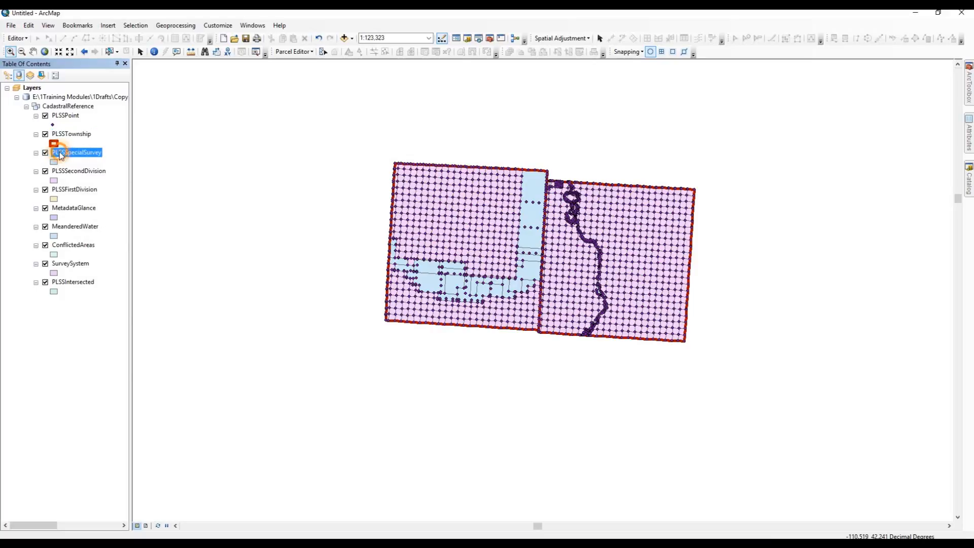
{"action": "right_click", "coordinate": [60, 154]}
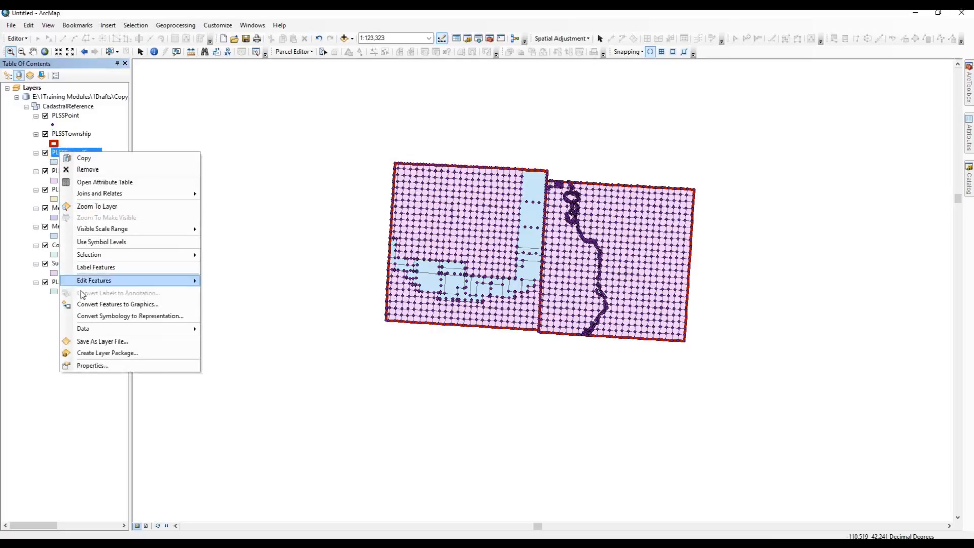
{"action": "left_click", "coordinate": [92, 368]}
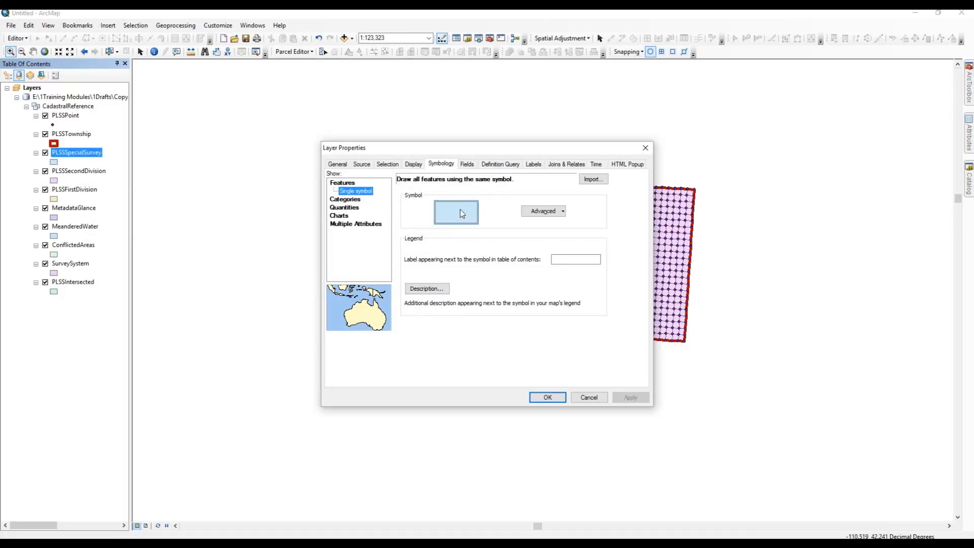
{"action": "left_click", "coordinate": [593, 180]}
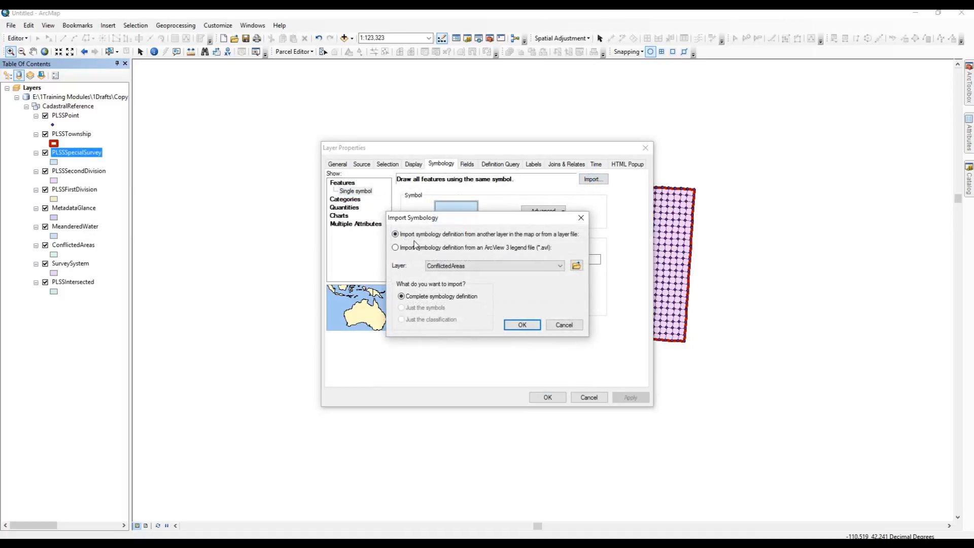
{"action": "left_click", "coordinate": [576, 266]}
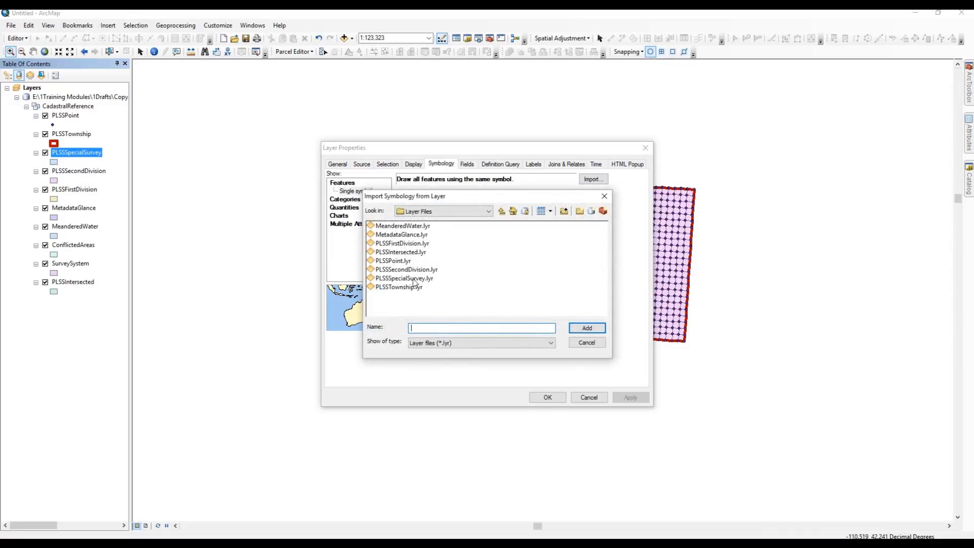
{"action": "left_click", "coordinate": [413, 279]}
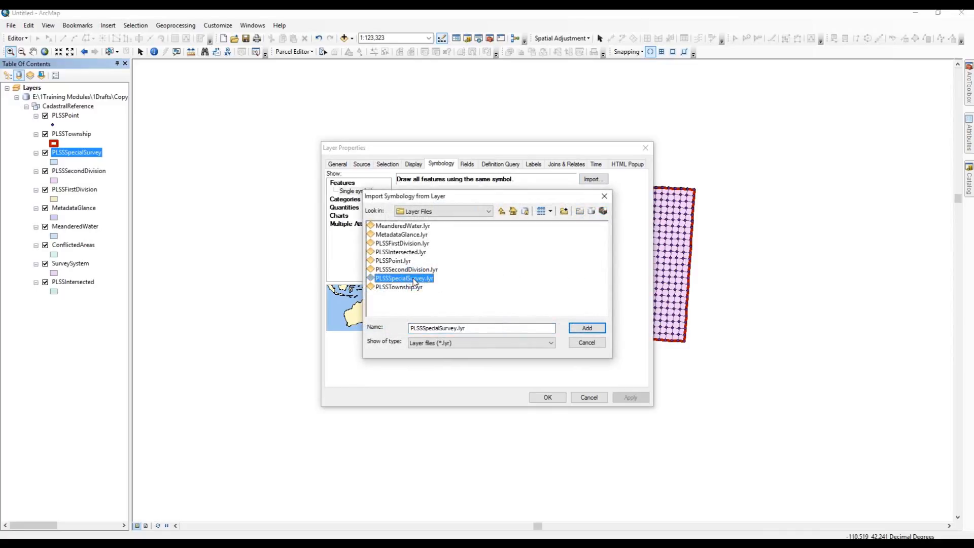
{"action": "left_click", "coordinate": [584, 328]}
{"action": "left_click", "coordinate": [520, 328]}
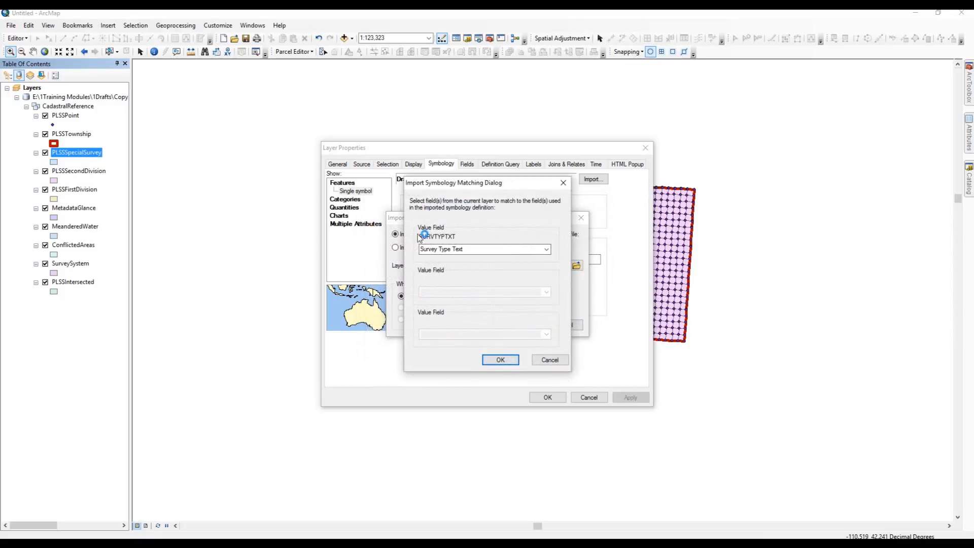
{"action": "left_click", "coordinate": [427, 249]}
{"action": "left_click", "coordinate": [495, 359]}
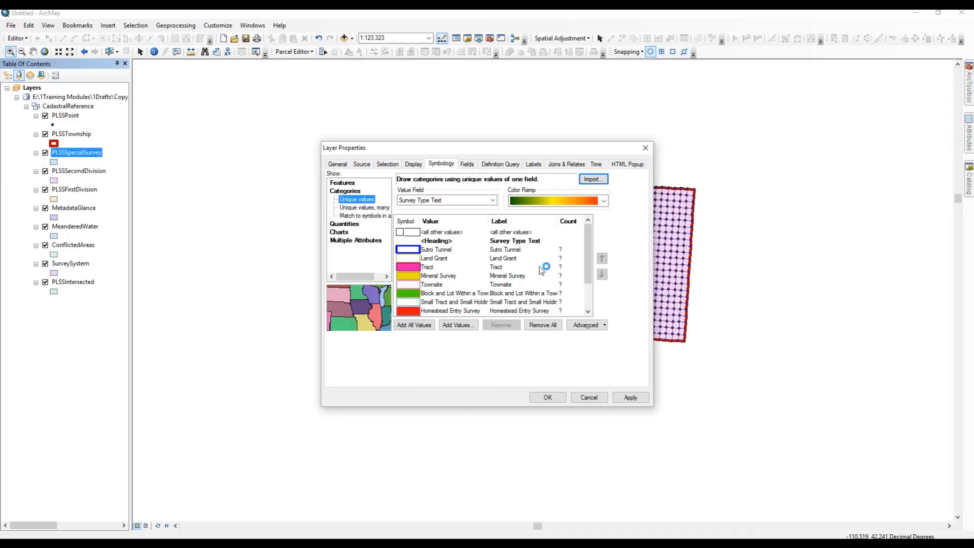
{"action": "scroll", "coordinate": [584, 256], "scroll_direction": "down", "scroll_amount": 1}
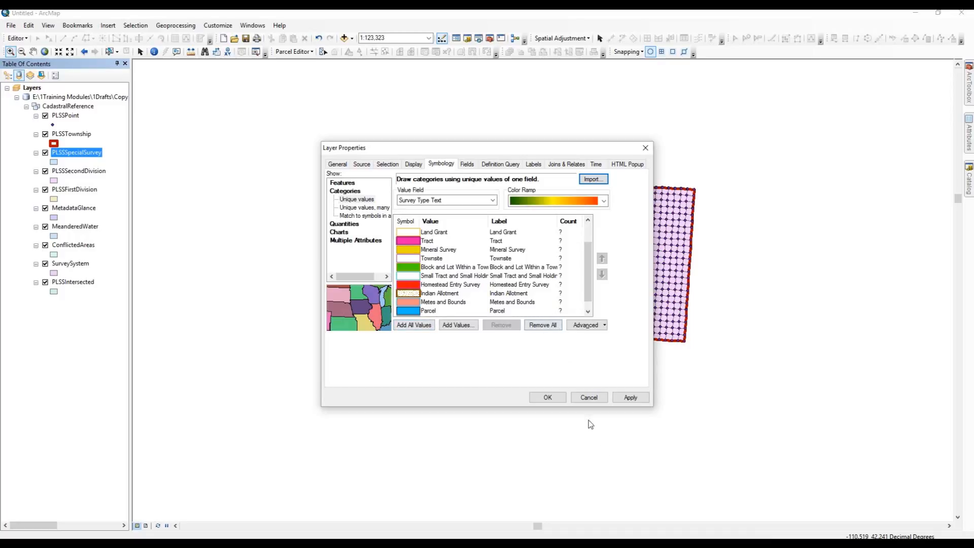
{"action": "left_click", "coordinate": [630, 396]}
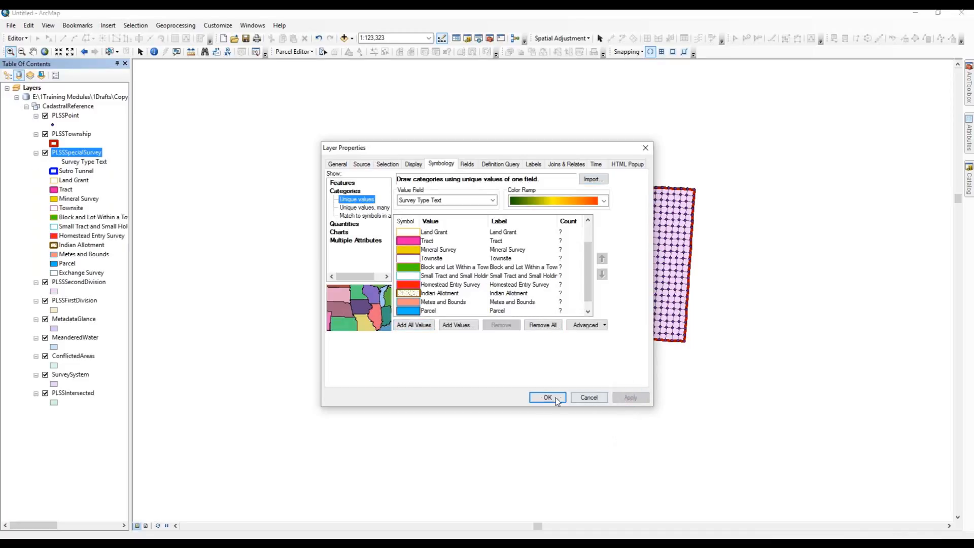
{"action": "left_click", "coordinate": [541, 397]}
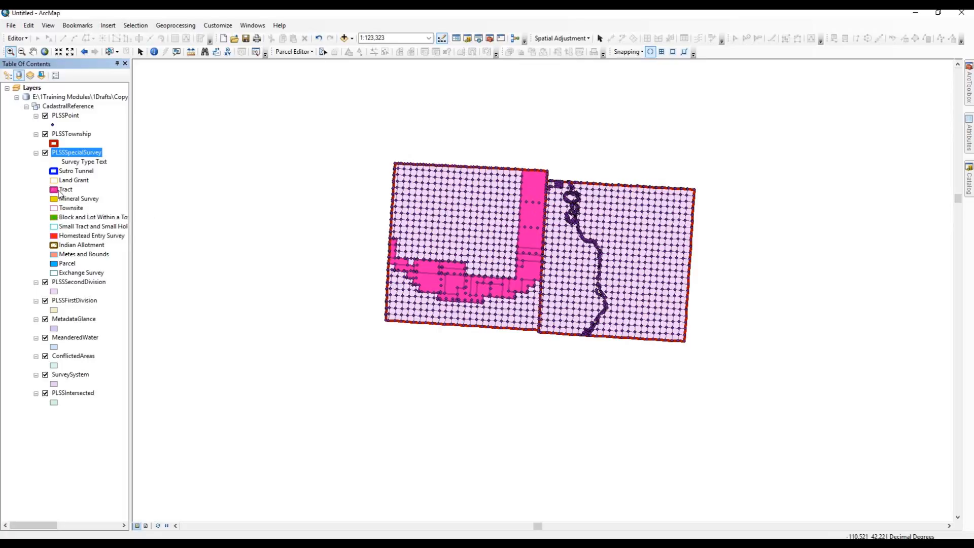
Import the complete symbology definition from PLSSSecondDivision.lyr into the PLSSSecondDivision layer, matching the value field to Second Division Type Text.
{"action": "left_click", "coordinate": [65, 284]}
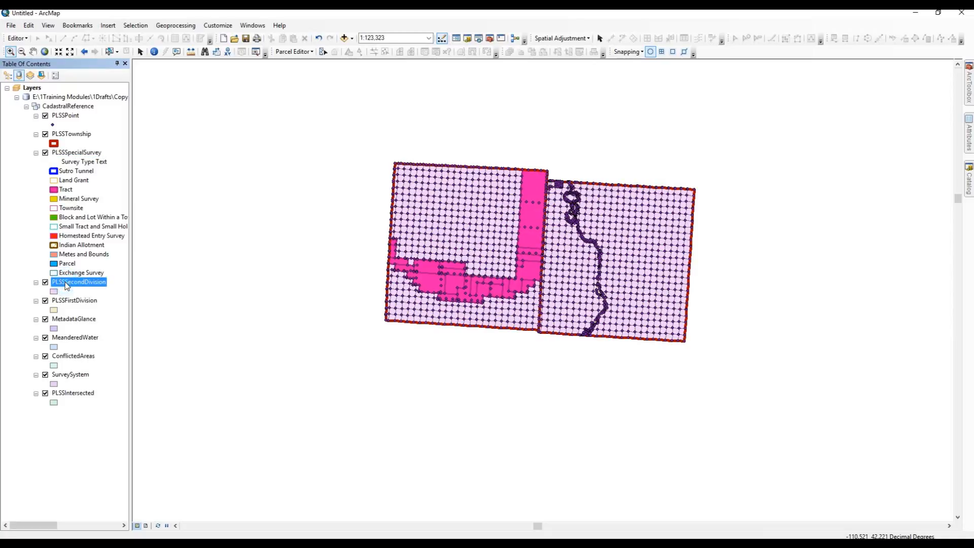
{"action": "right_click", "coordinate": [66, 284]}
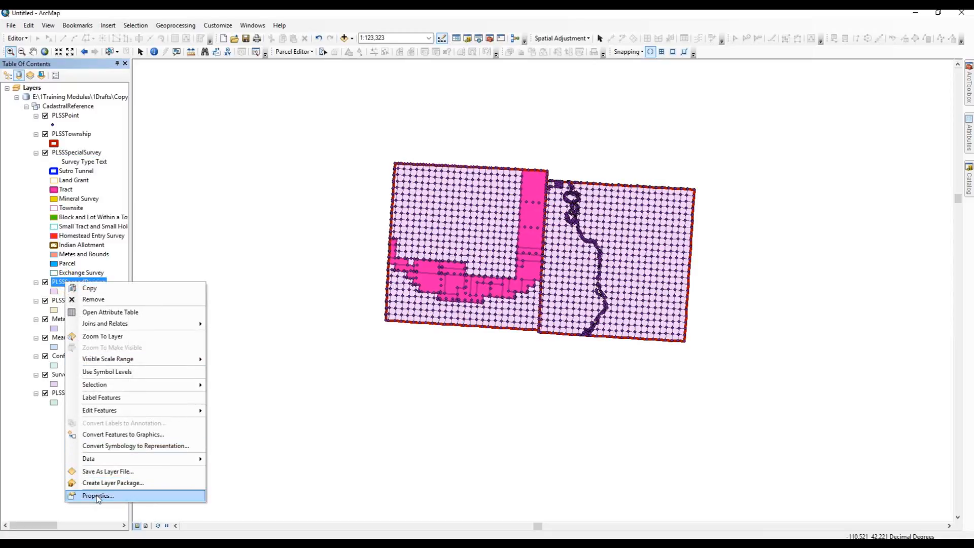
{"action": "left_click", "coordinate": [98, 495]}
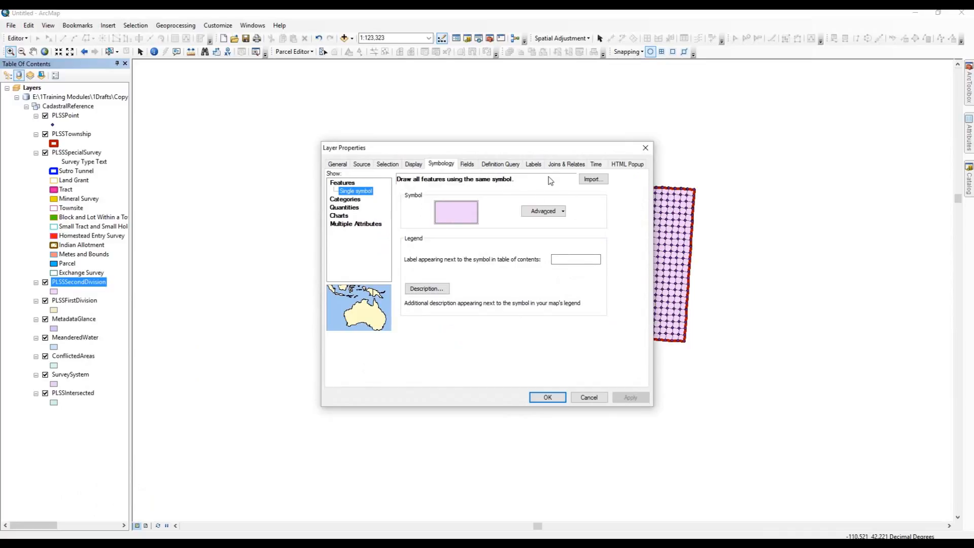
{"action": "left_click", "coordinate": [592, 179]}
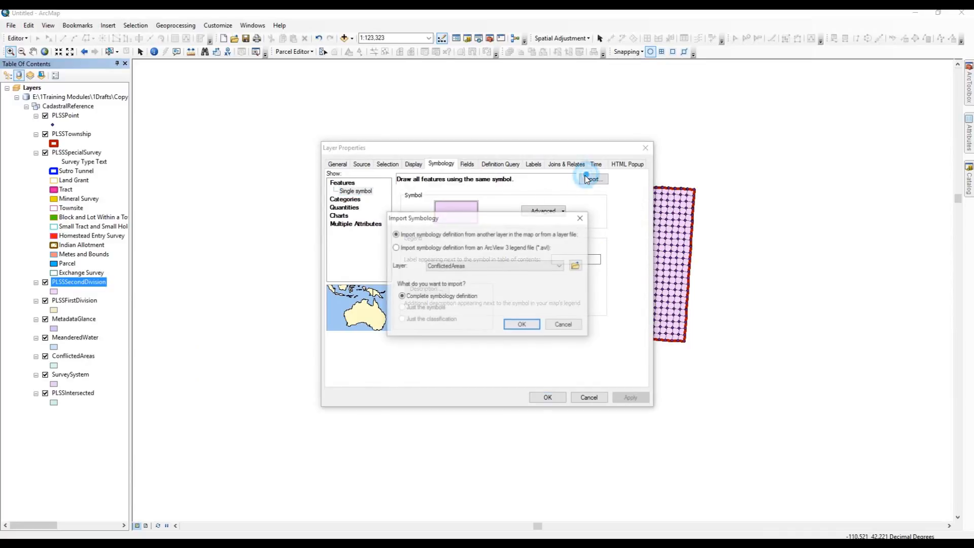
{"action": "left_click", "coordinate": [577, 265]}
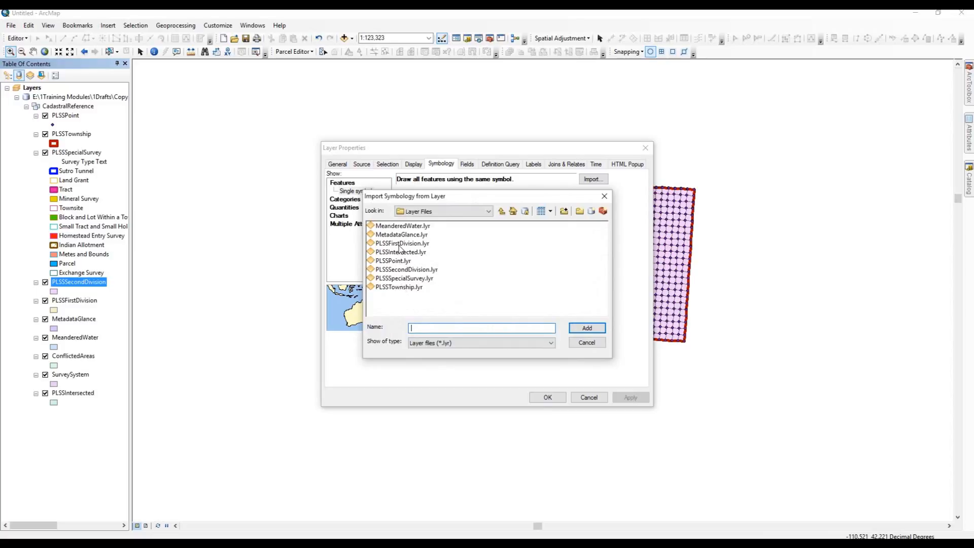
{"action": "left_click", "coordinate": [404, 270]}
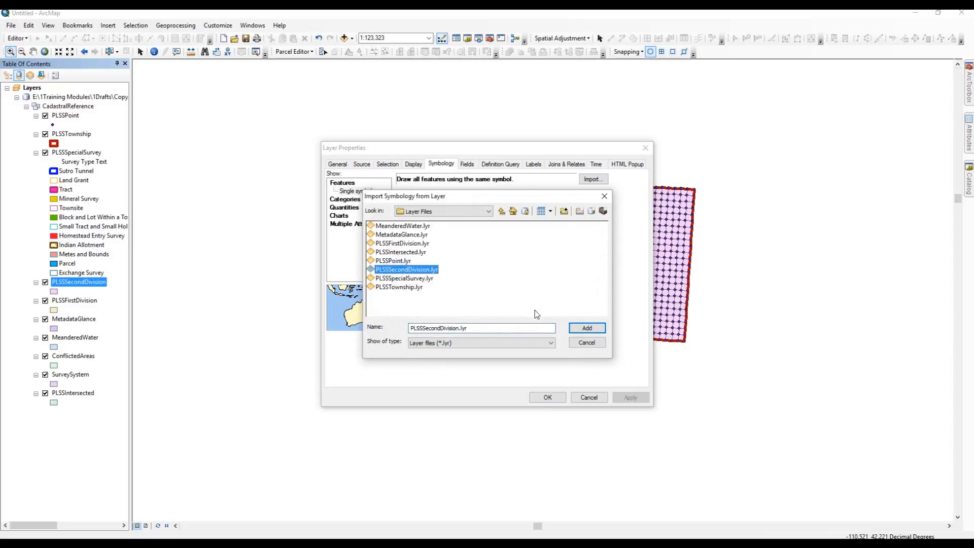
{"action": "left_click", "coordinate": [587, 328]}
{"action": "left_click", "coordinate": [516, 322]}
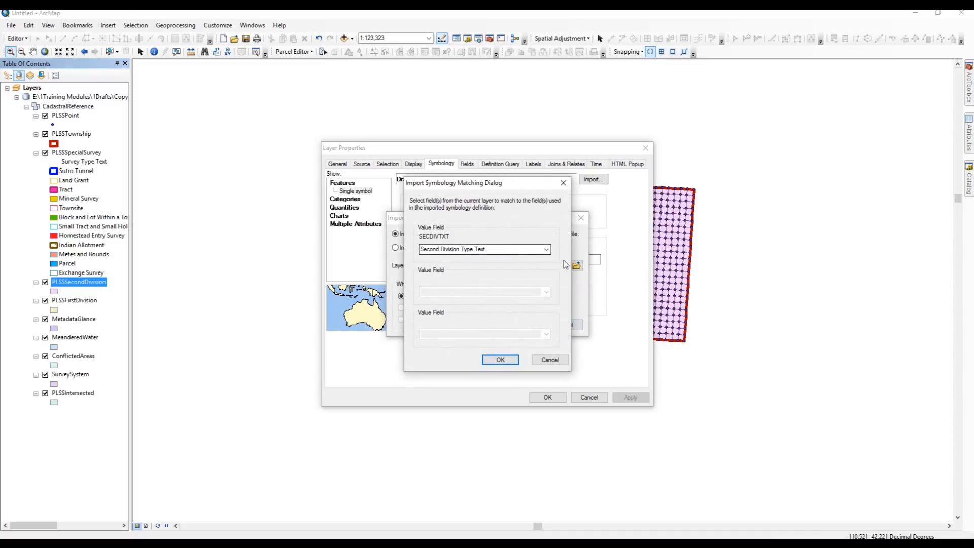
{"action": "left_click", "coordinate": [501, 359]}
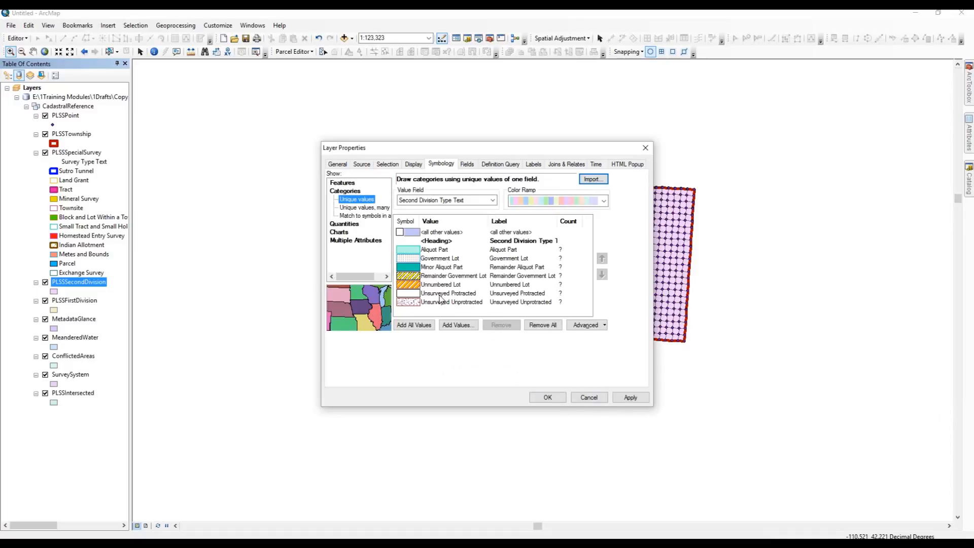
{"action": "left_click", "coordinate": [633, 397]}
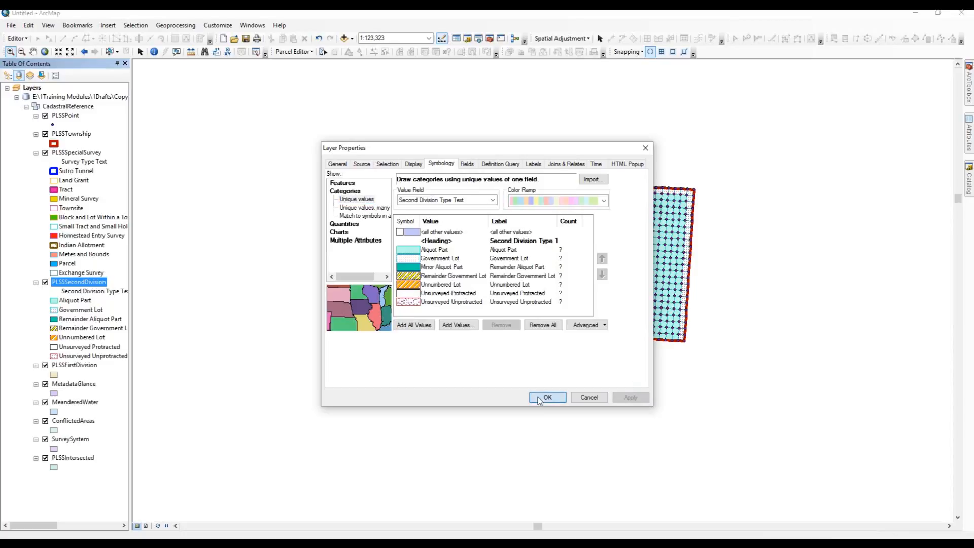
{"action": "left_click", "coordinate": [538, 397]}
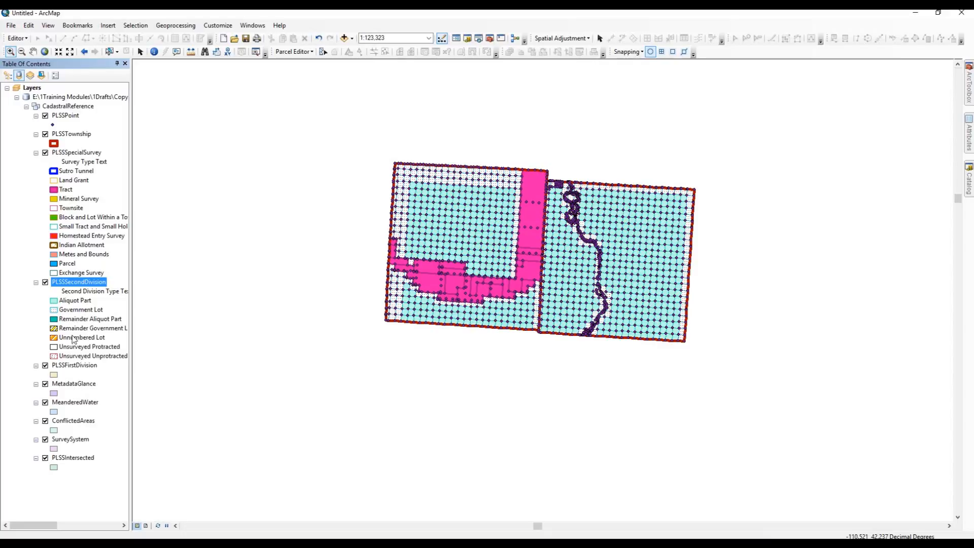
Import the complete symbology definition from PLSSFirstDivision.lyr into the PLSSFirstDivision layer and apply it.
{"action": "left_click", "coordinate": [70, 367]}
{"action": "right_click", "coordinate": [69, 365]}
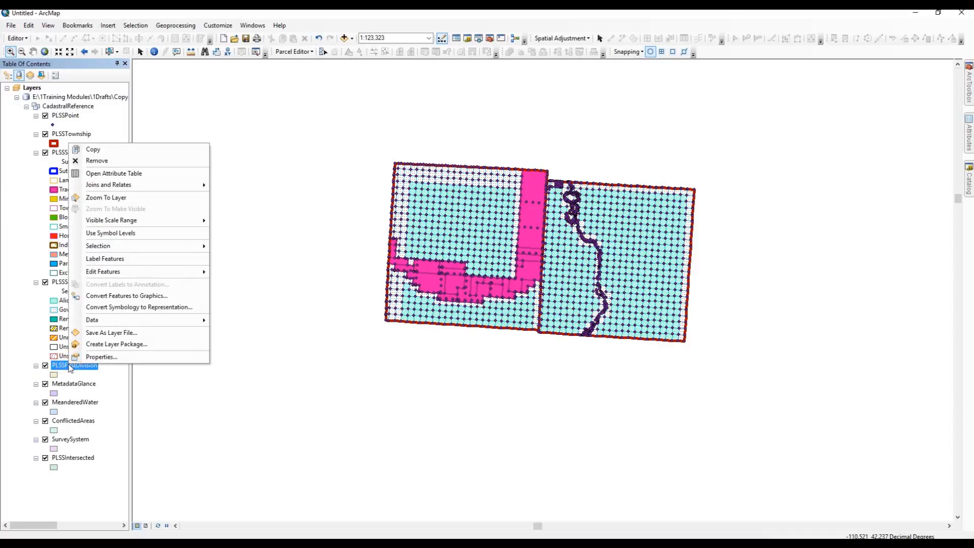
{"action": "left_click", "coordinate": [86, 360]}
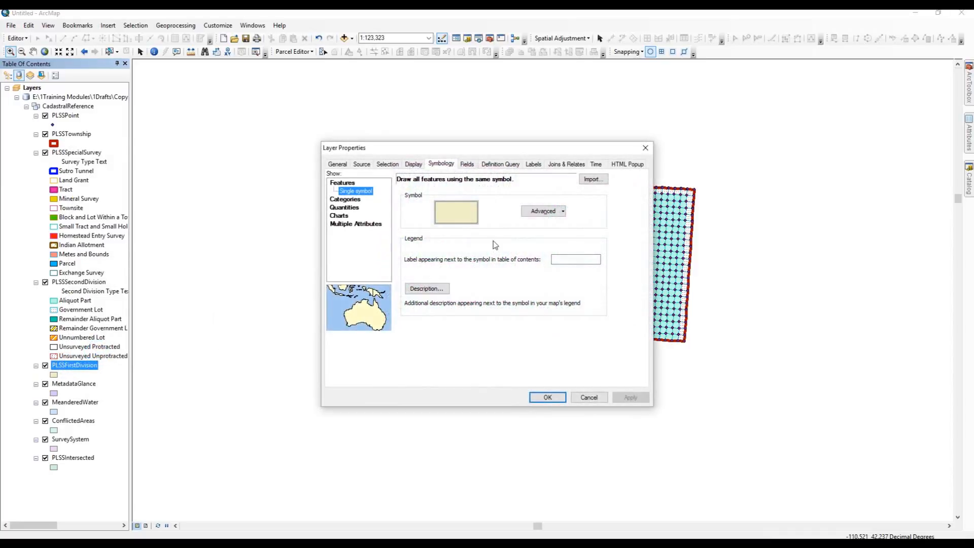
{"action": "left_click", "coordinate": [594, 179]}
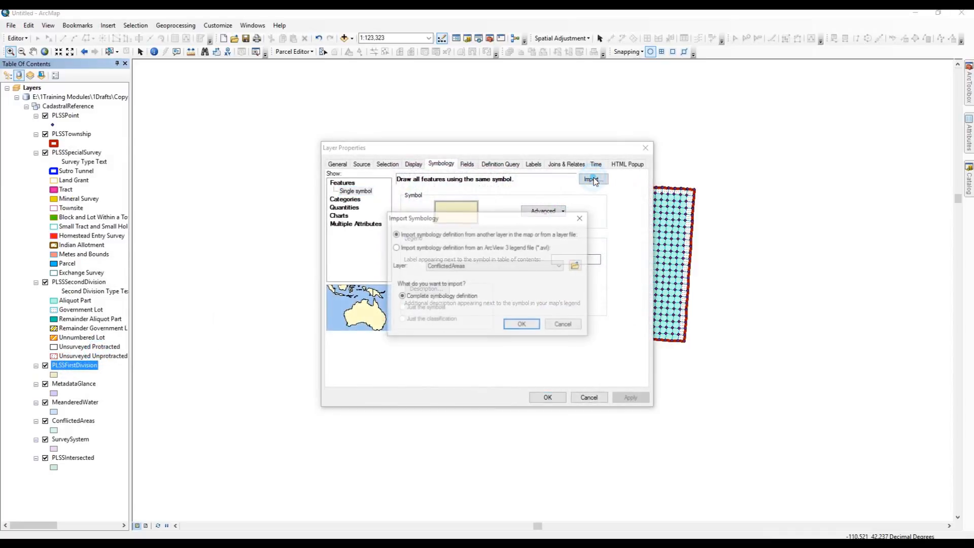
{"action": "left_click", "coordinate": [576, 266]}
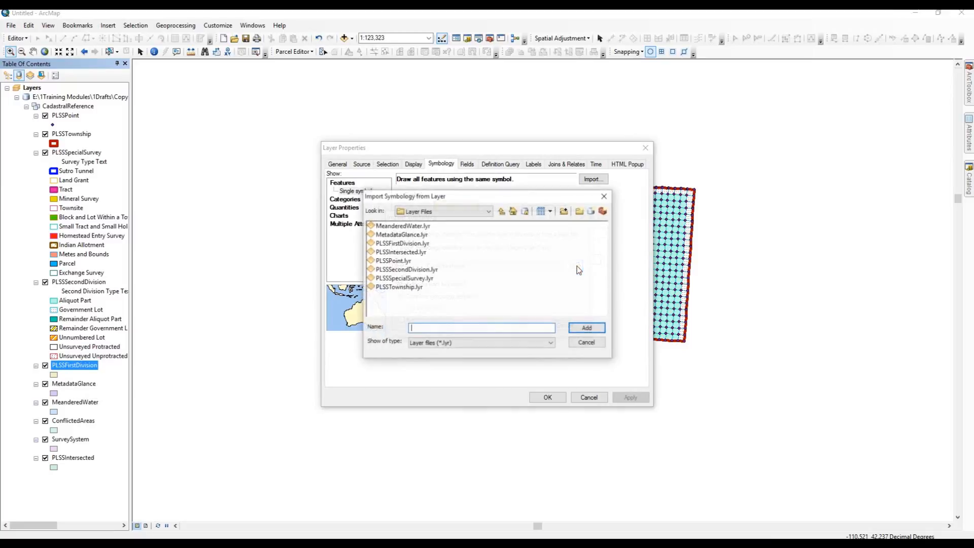
{"action": "left_click", "coordinate": [399, 245]}
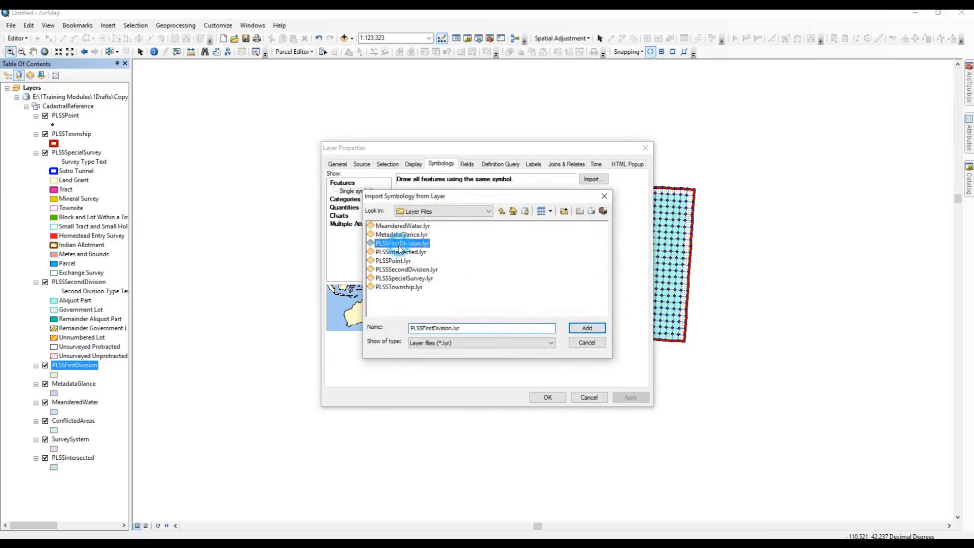
{"action": "left_click", "coordinate": [589, 328]}
{"action": "left_click", "coordinate": [522, 324]}
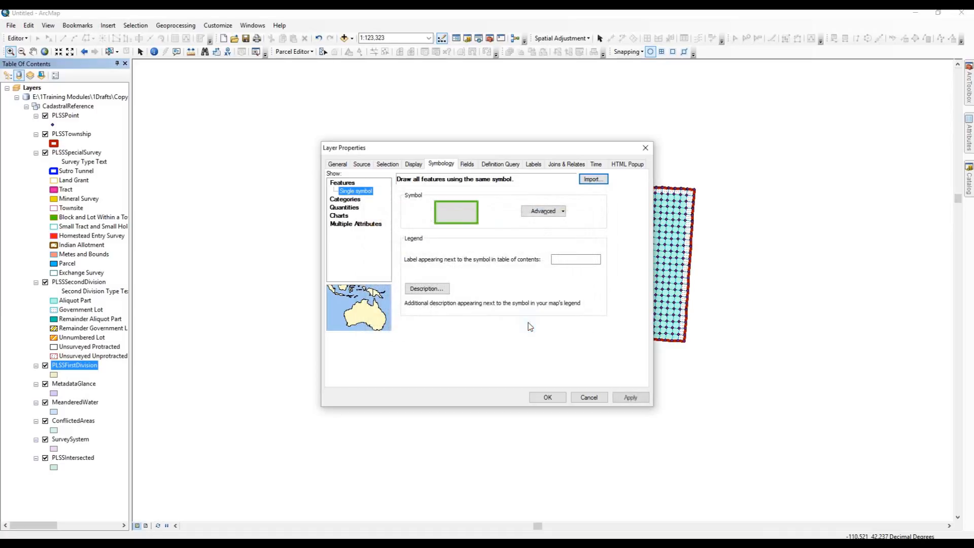
{"action": "left_click", "coordinate": [630, 397]}
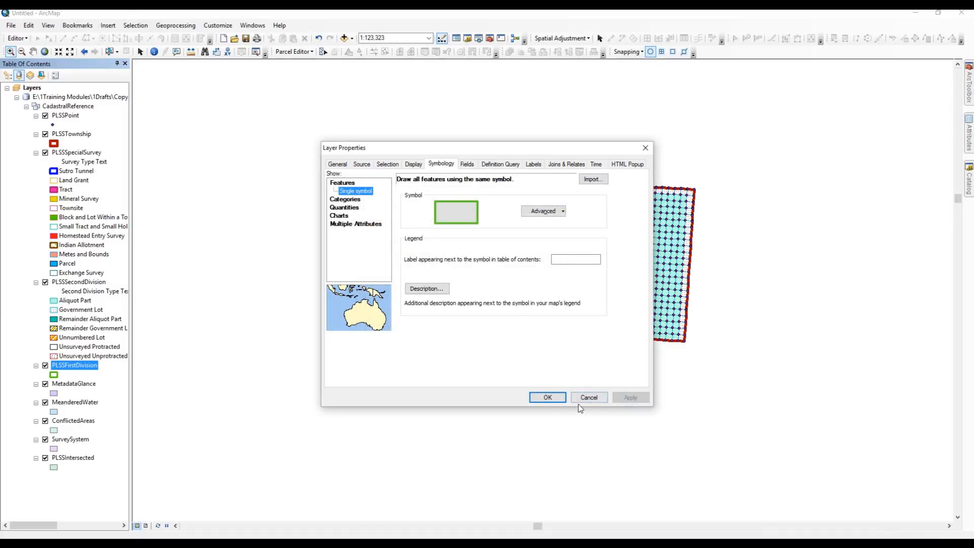
{"action": "left_click", "coordinate": [548, 398]}
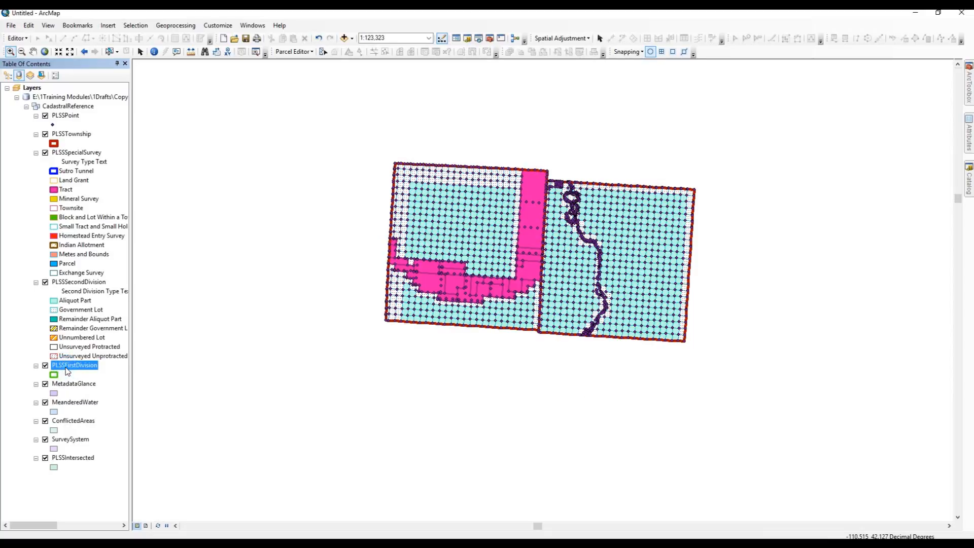
{"action": "left_click_drag", "start_coordinate": [68, 371], "coordinate": [76, 146]}
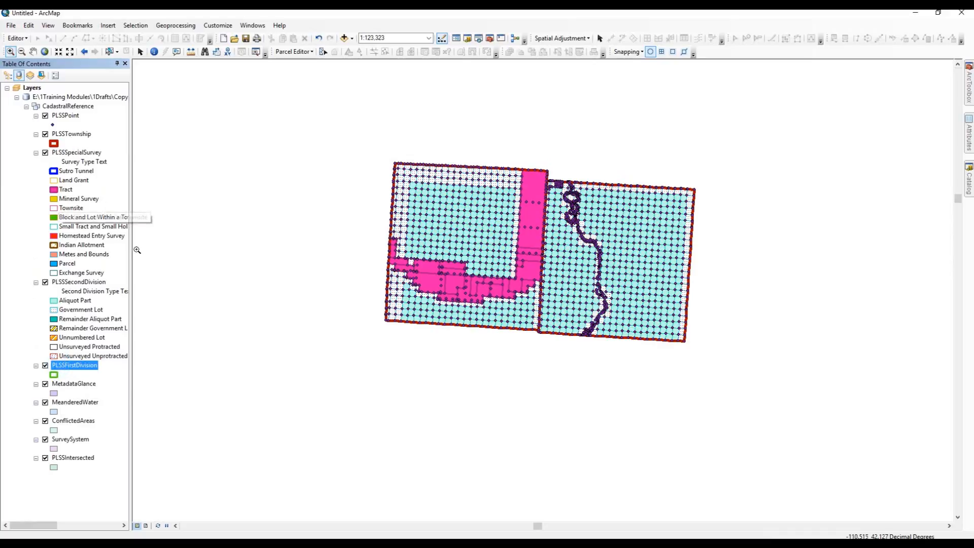
Import the complete symbology definition from MetadataGlance.lyr into the MetadataGlance layer, matching the value field to Data Steward.
{"action": "left_click", "coordinate": [72, 385]}
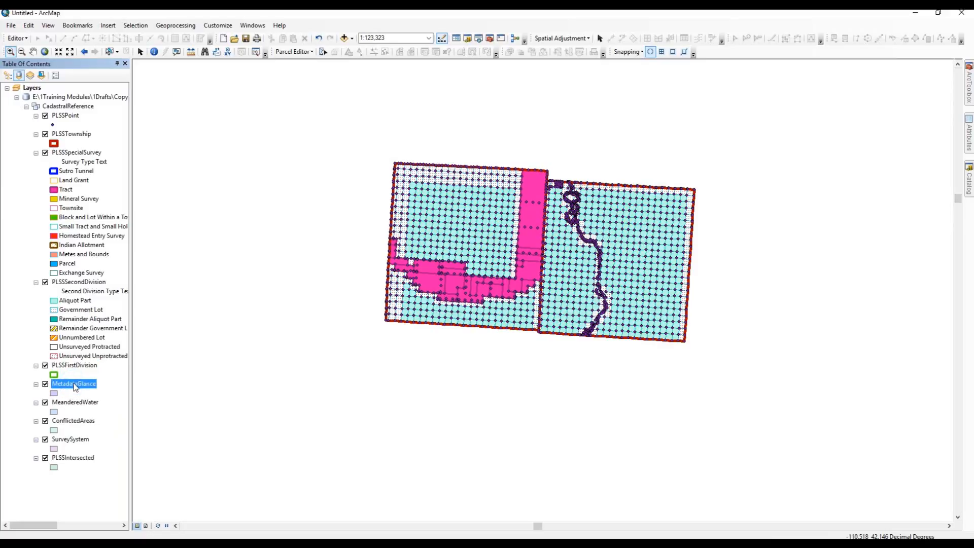
{"action": "right_click", "coordinate": [75, 387]}
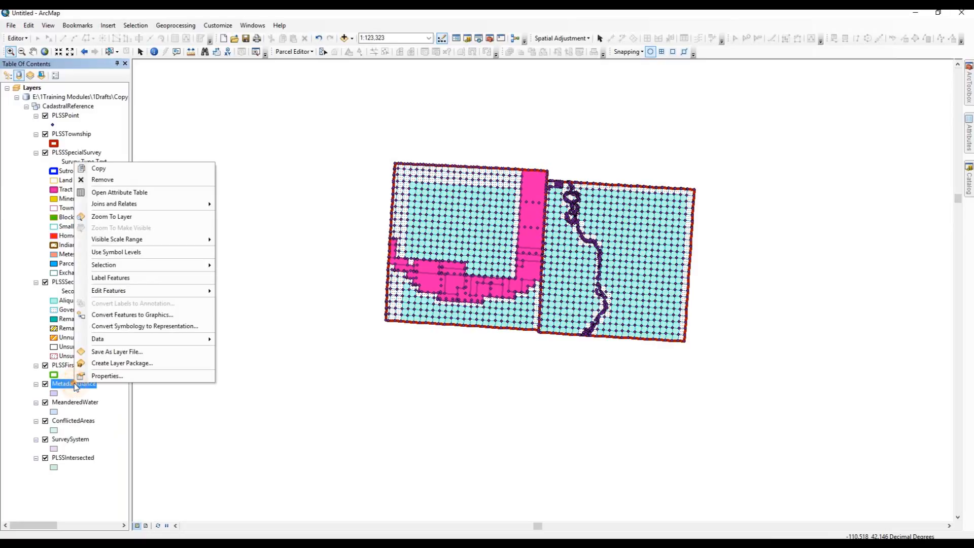
{"action": "left_click", "coordinate": [107, 376]}
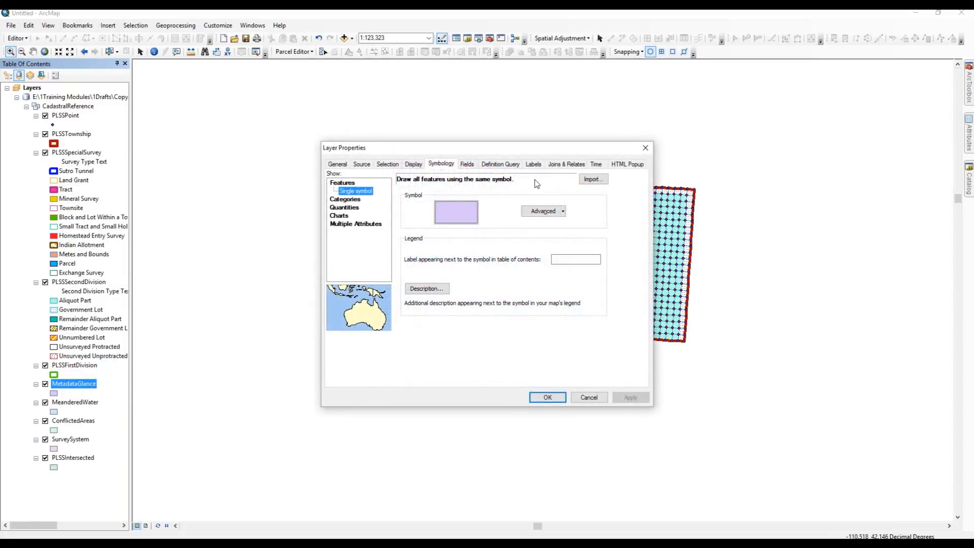
{"action": "left_click", "coordinate": [585, 180]}
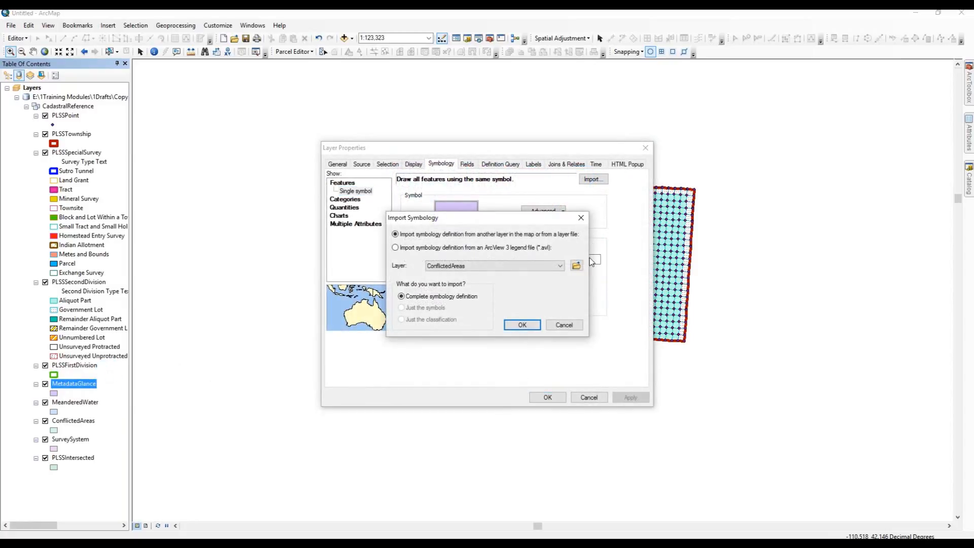
{"action": "left_click", "coordinate": [578, 265]}
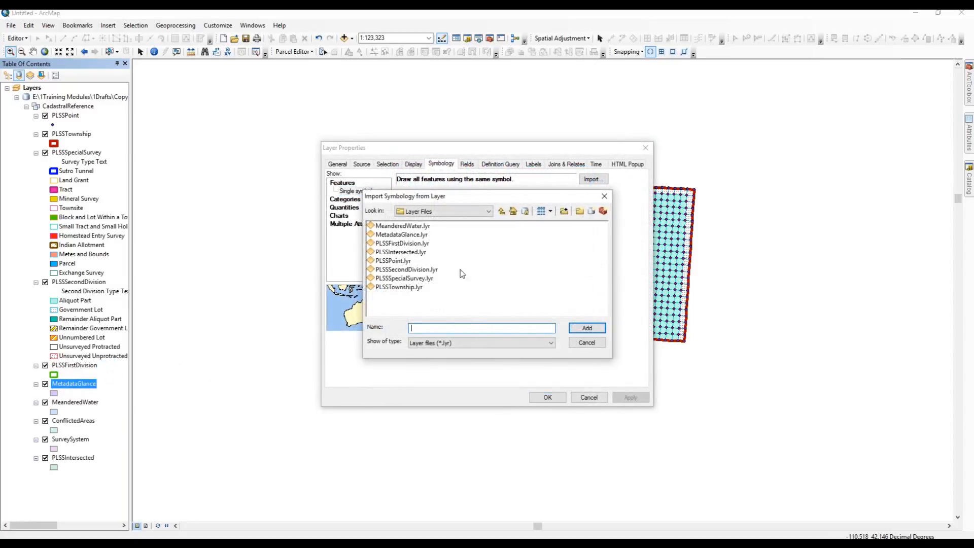
{"action": "left_click", "coordinate": [401, 235]}
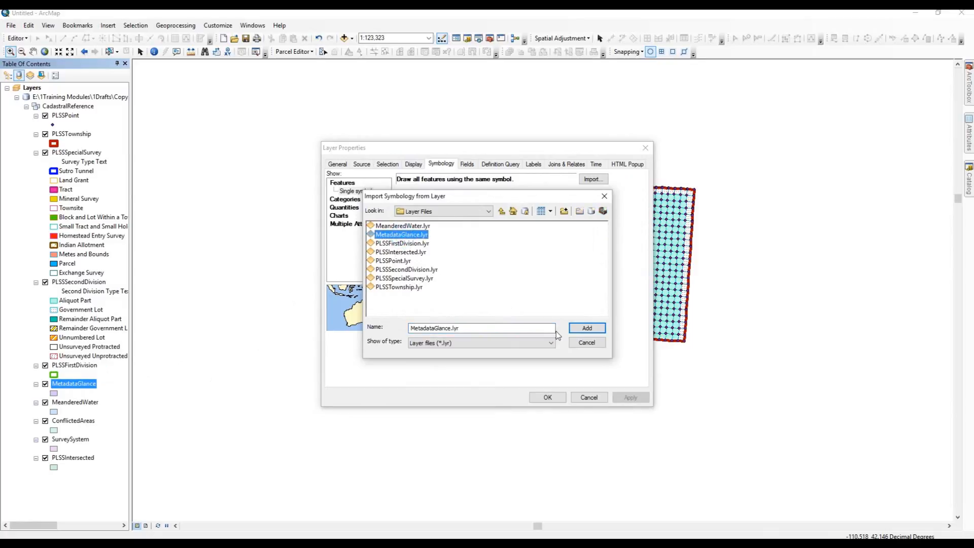
{"action": "left_click", "coordinate": [586, 329]}
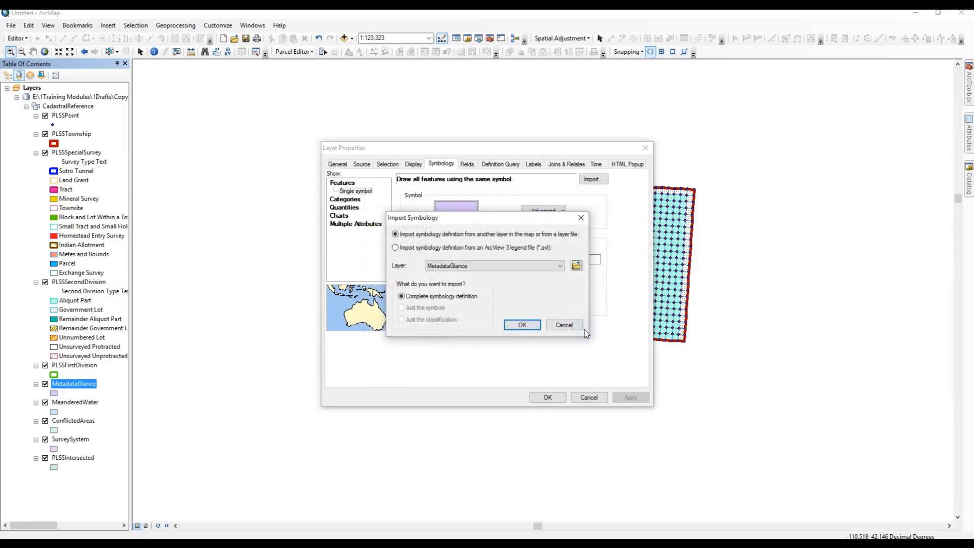
{"action": "left_click", "coordinate": [513, 324]}
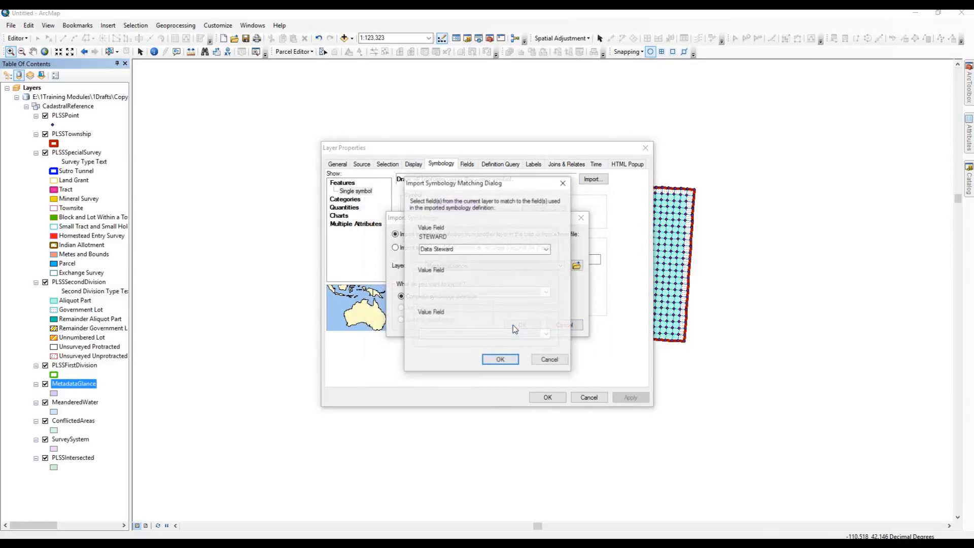
{"action": "left_click", "coordinate": [513, 361]}
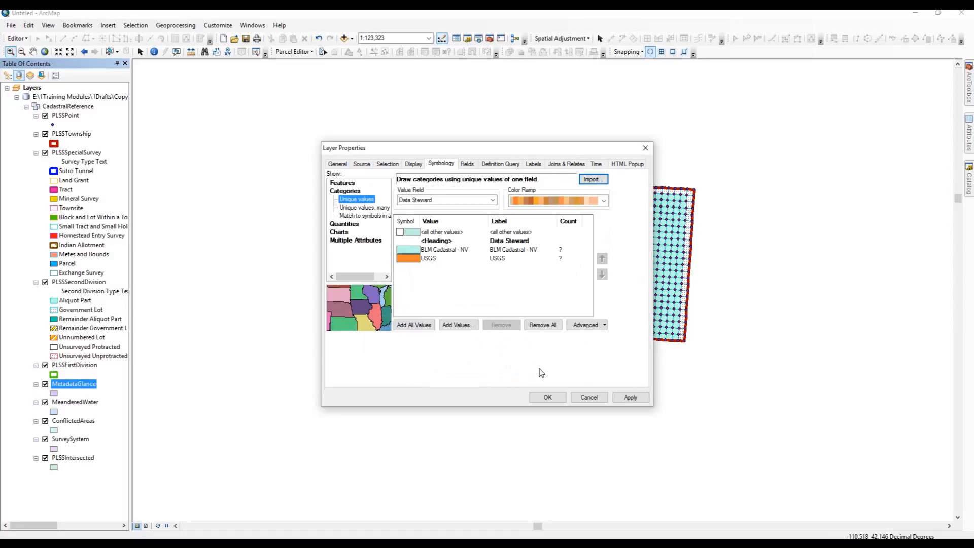
{"action": "left_click", "coordinate": [635, 397]}
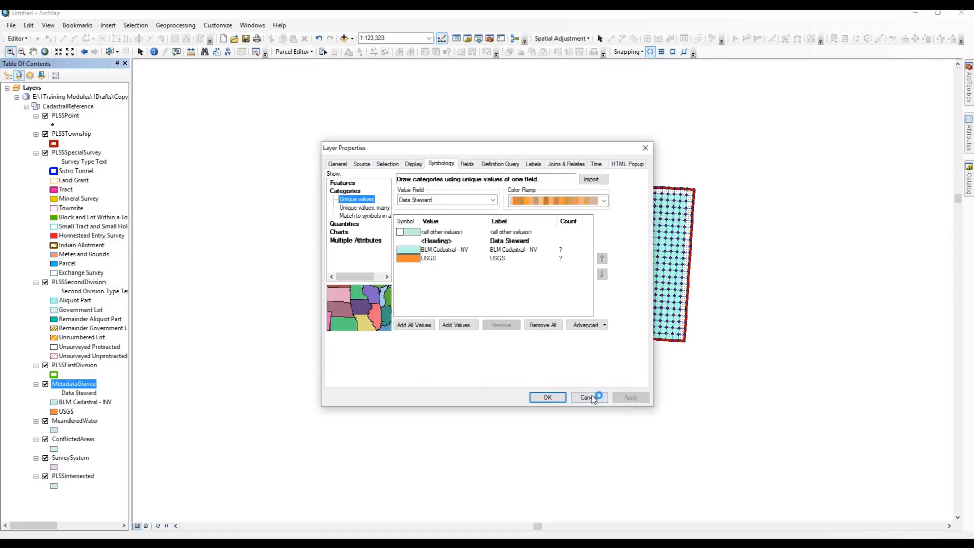
{"action": "left_click", "coordinate": [550, 398]}
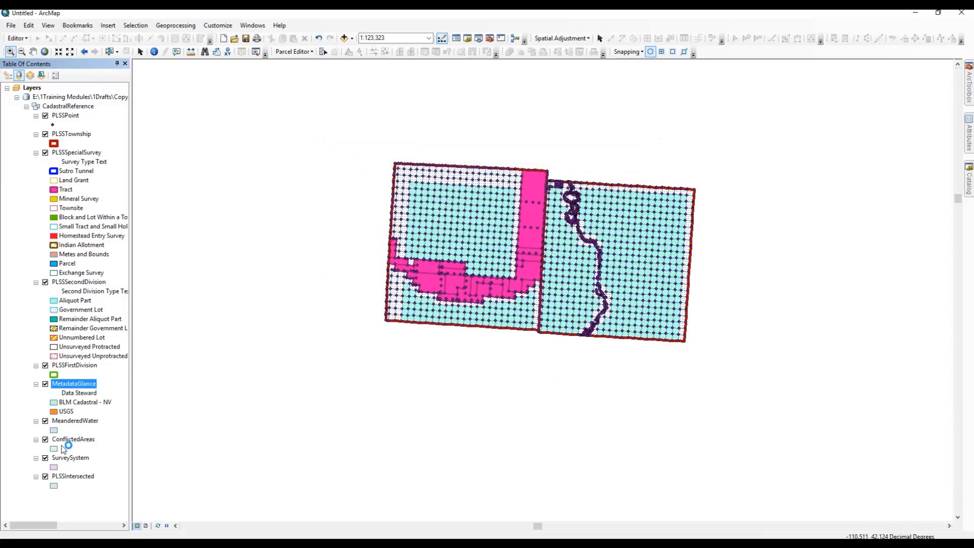
Import the complete symbology definition from MeanderedWater.lyr into the MeanderedWater layer and apply it.
{"action": "left_click", "coordinate": [69, 423]}
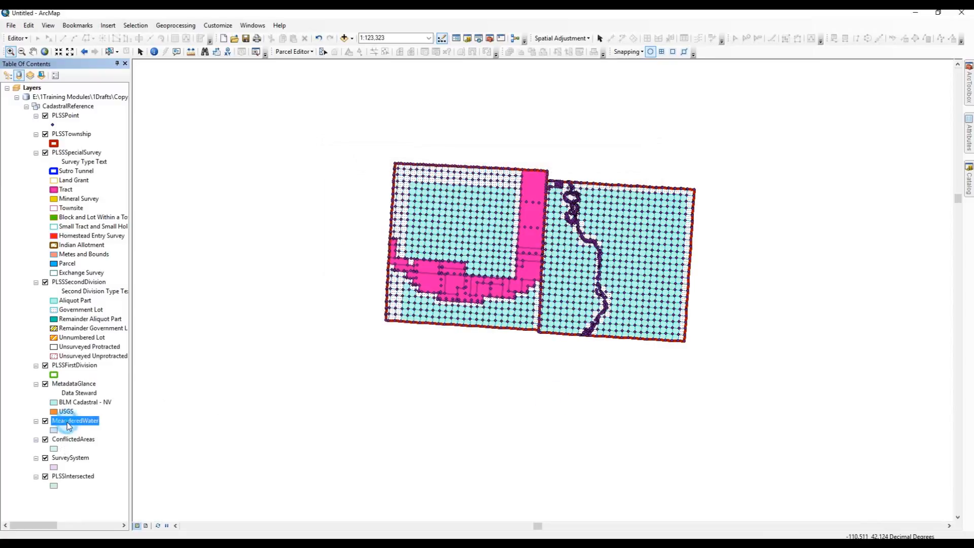
{"action": "right_click", "coordinate": [69, 425]}
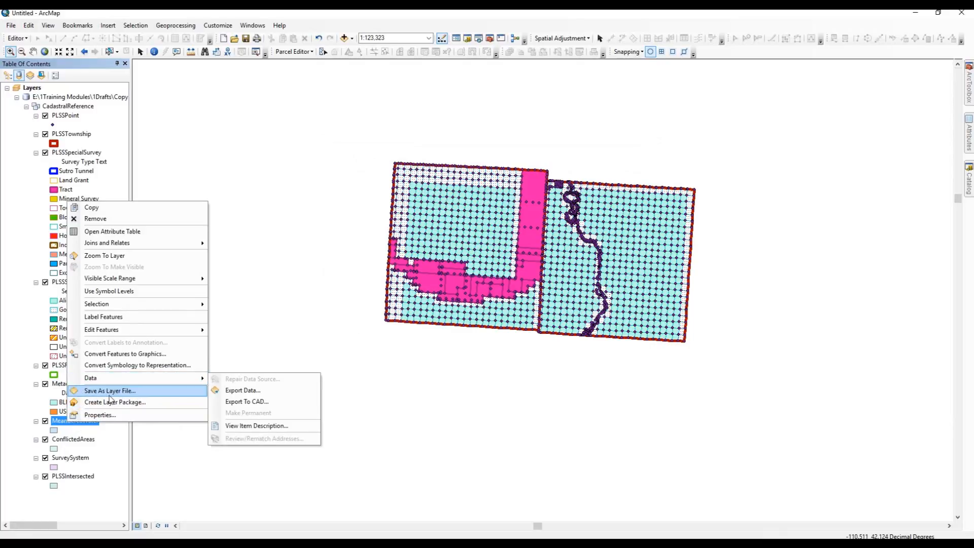
{"action": "left_click", "coordinate": [108, 416]}
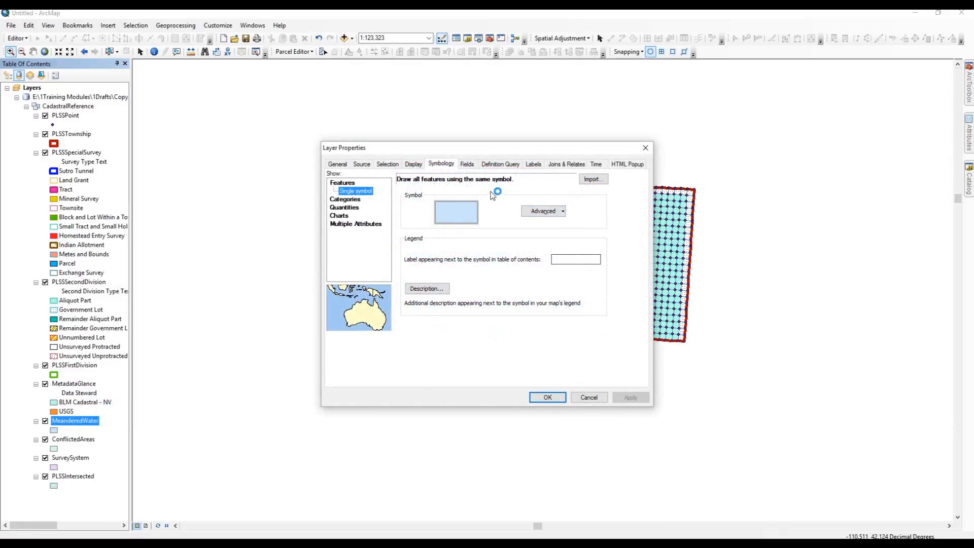
{"action": "left_click", "coordinate": [600, 181]}
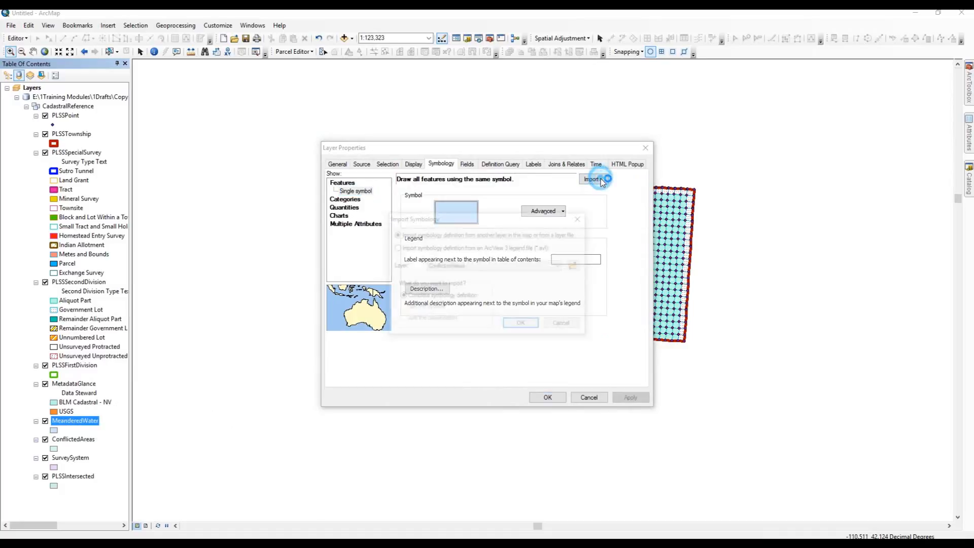
{"action": "left_click", "coordinate": [576, 266]}
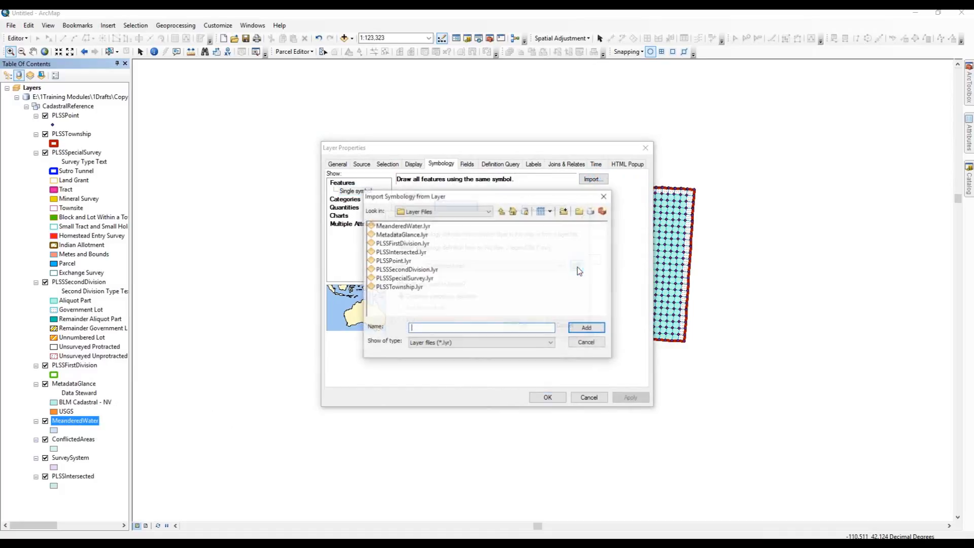
{"action": "left_click", "coordinate": [408, 226]}
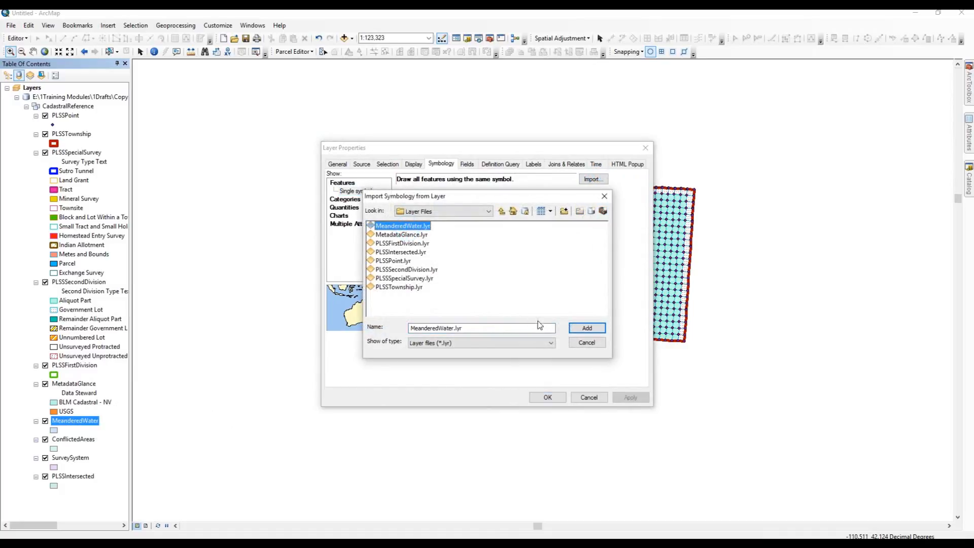
{"action": "left_click", "coordinate": [584, 328]}
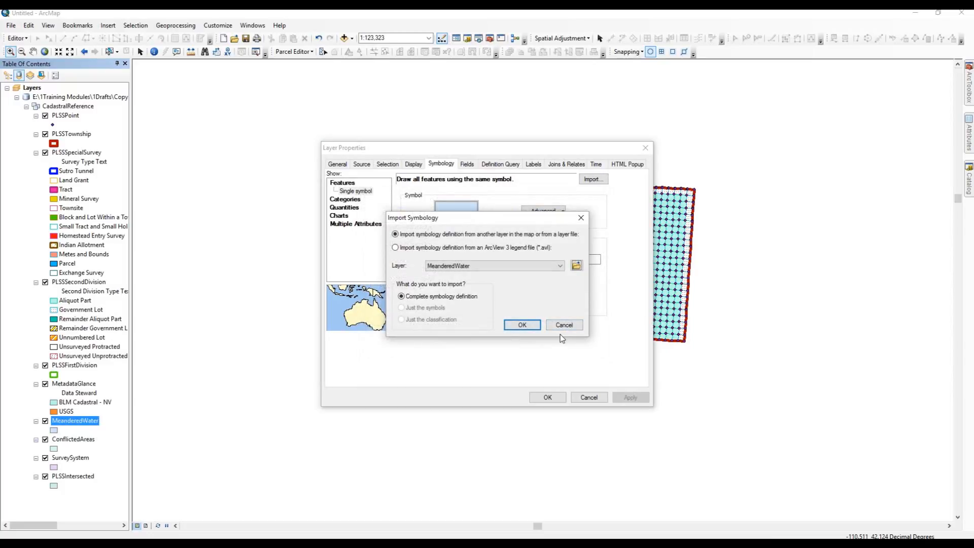
{"action": "left_click", "coordinate": [530, 328]}
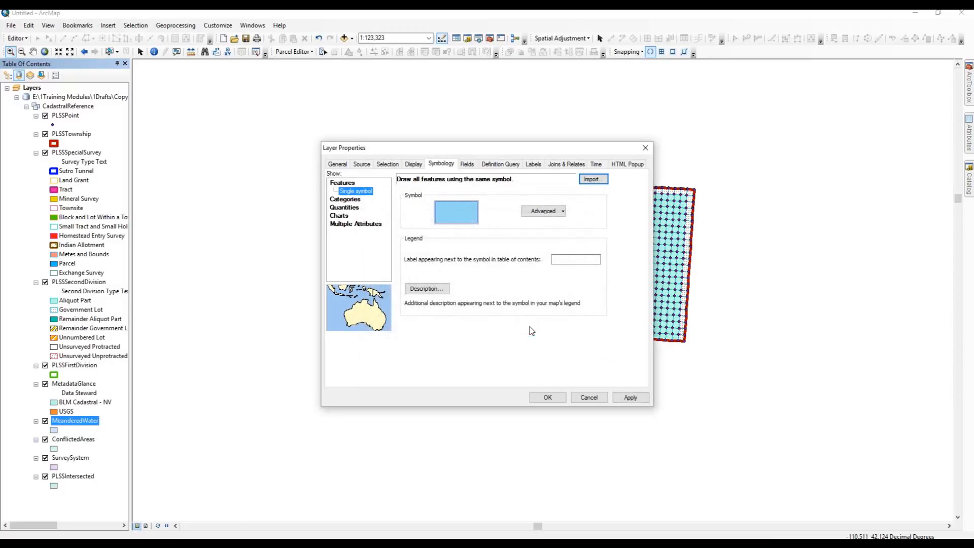
{"action": "left_click", "coordinate": [643, 398]}
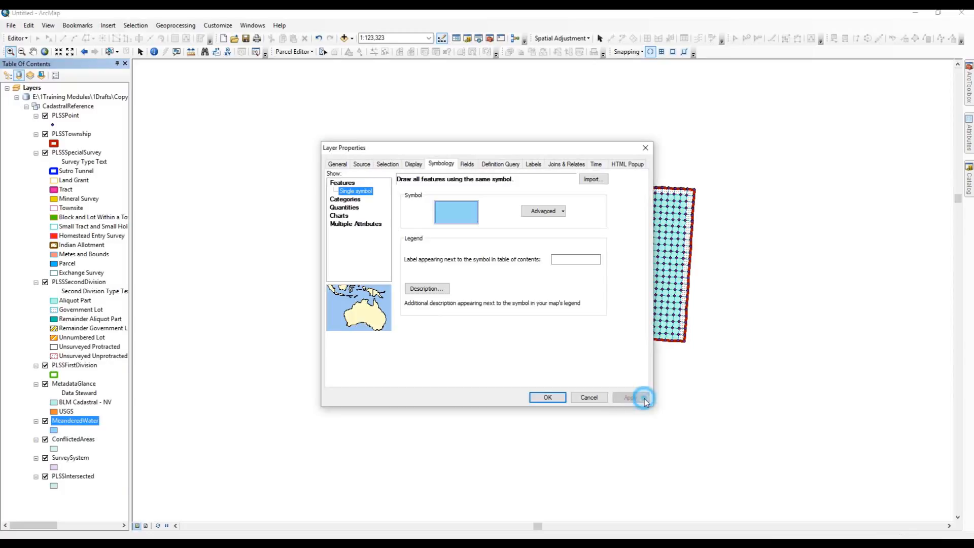
{"action": "left_click", "coordinate": [541, 398]}
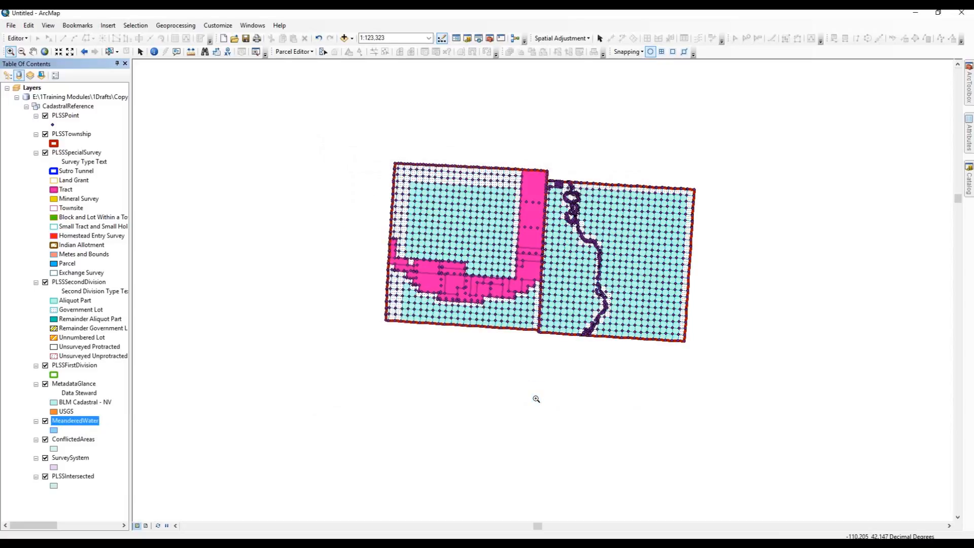
{"action": "left_click", "coordinate": [74, 445], "text": "ctrl"}
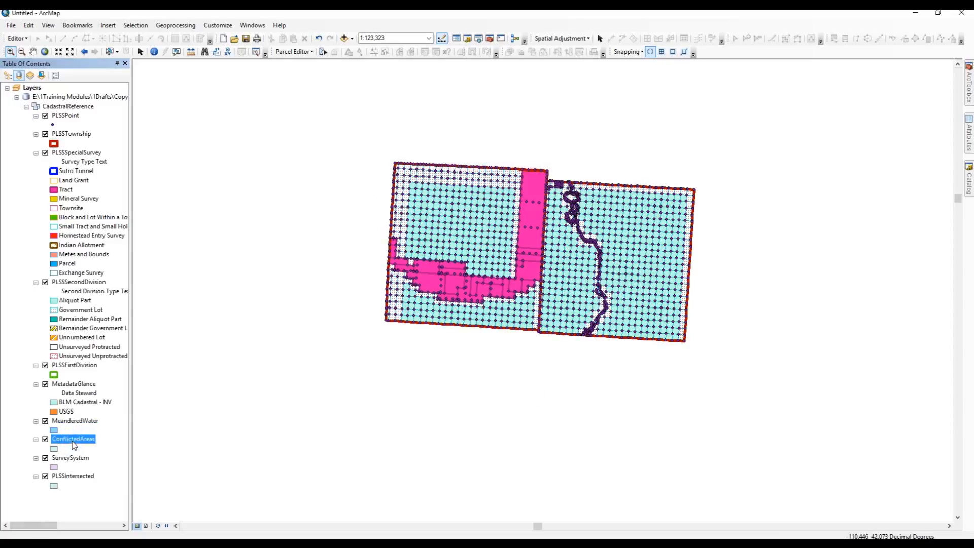
{"action": "right_click", "coordinate": [74, 445]}
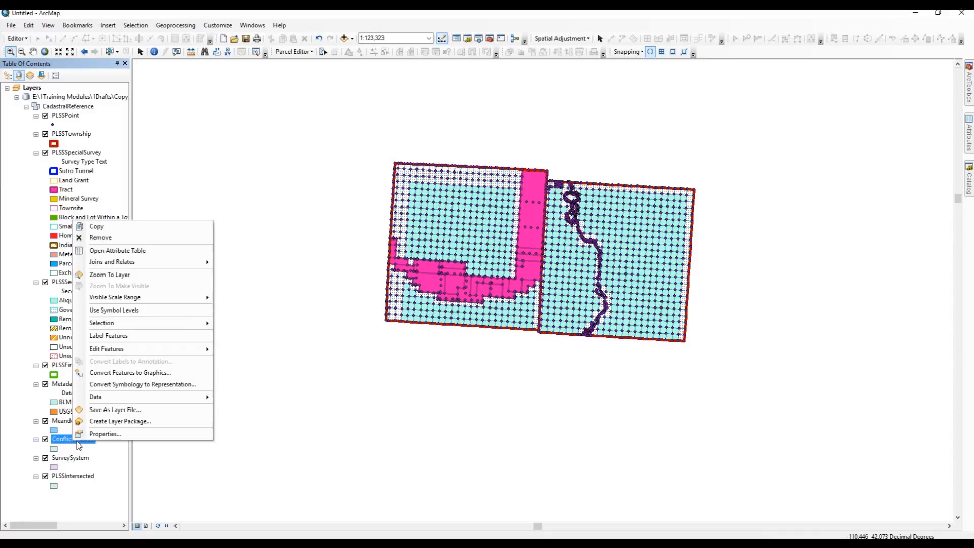
{"action": "left_click", "coordinate": [96, 433]}
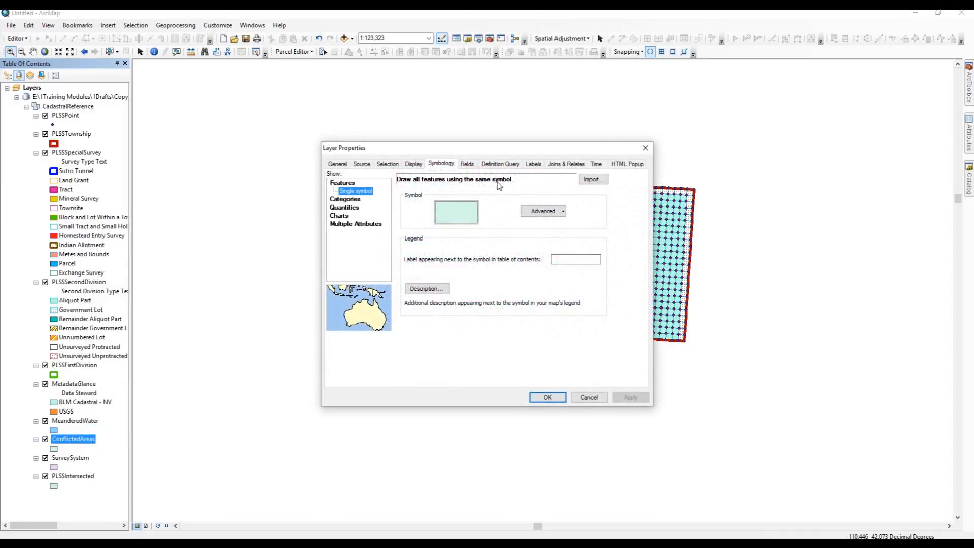
{"action": "left_click", "coordinate": [593, 180]}
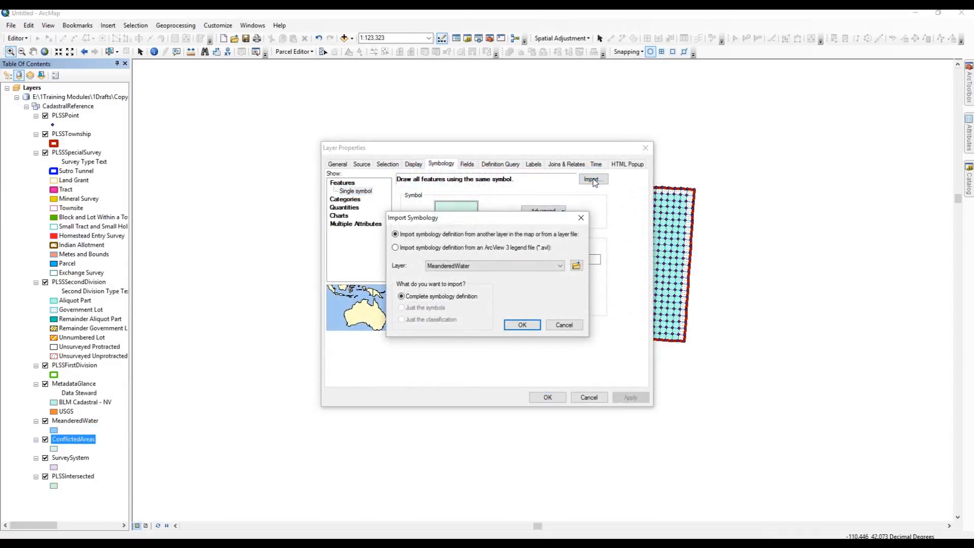
{"action": "left_click", "coordinate": [577, 266]}
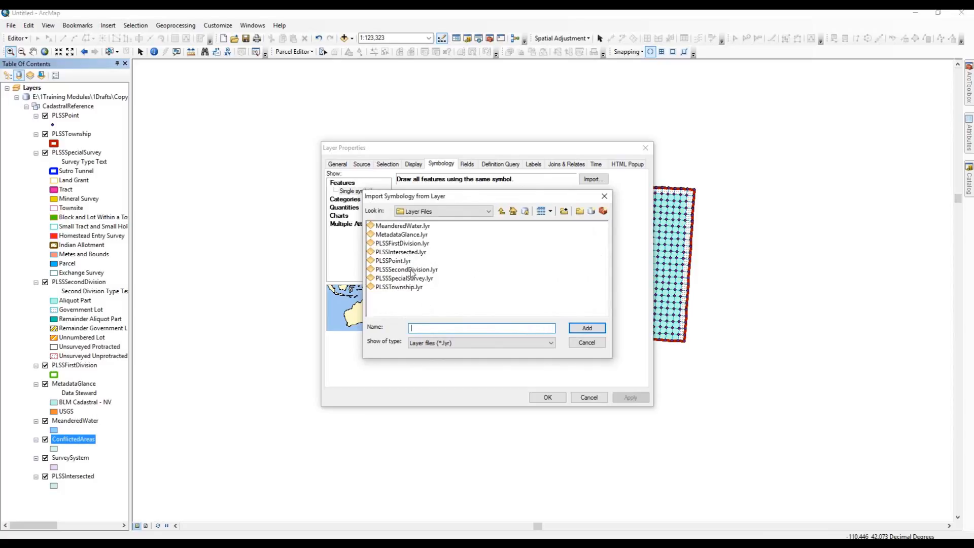
{"action": "left_click", "coordinate": [594, 340]}
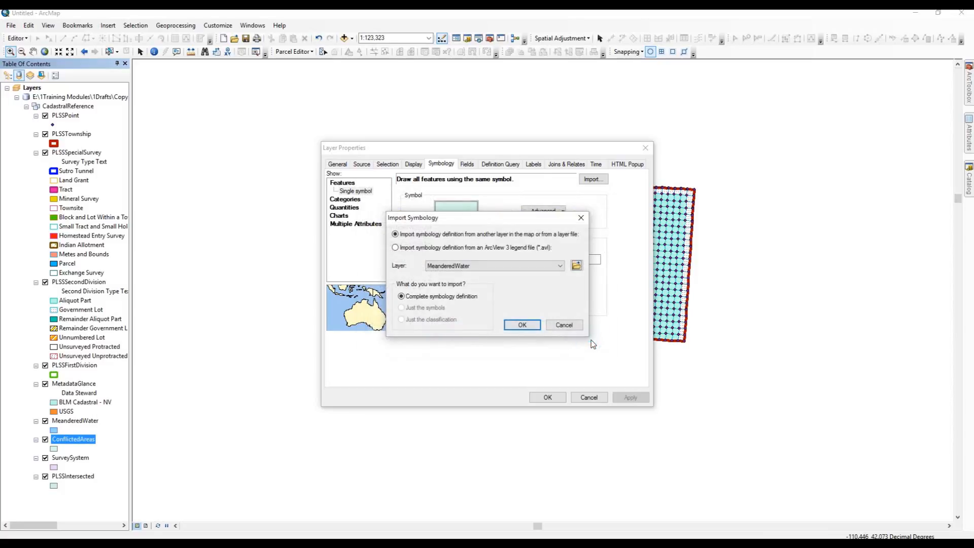
{"action": "left_click", "coordinate": [567, 325]}
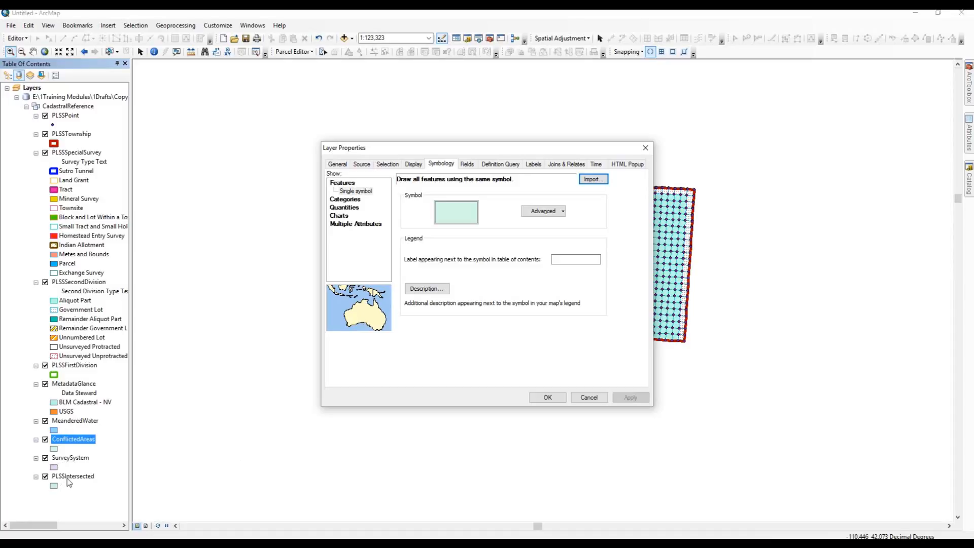
{"action": "left_click", "coordinate": [46, 459]}
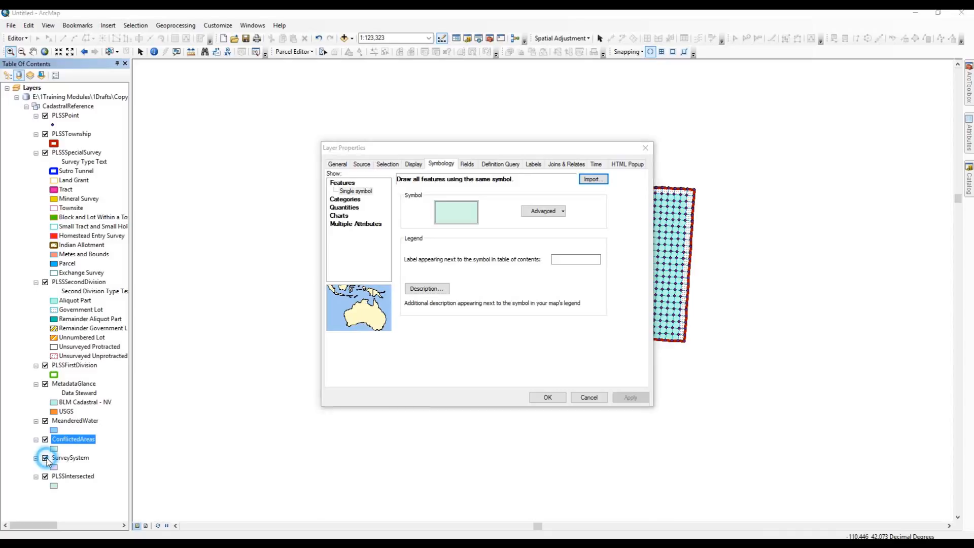
{"action": "left_click", "coordinate": [589, 397]}
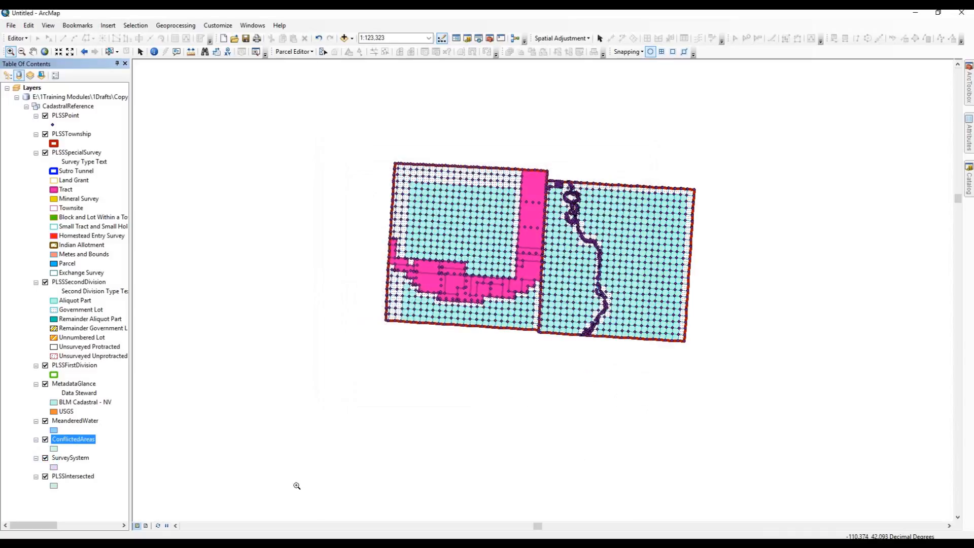
Turn off the SurveySystem layer and import the complete symbology definition from PLSSIntersected.lyr into the PLSSIntersected layer.
{"action": "left_click", "coordinate": [46, 458]}
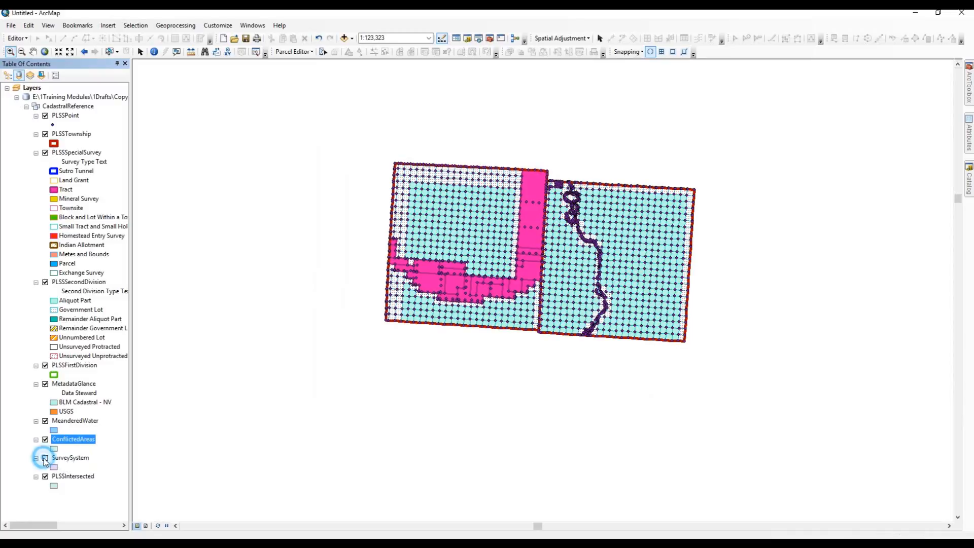
{"action": "left_click", "coordinate": [79, 480]}
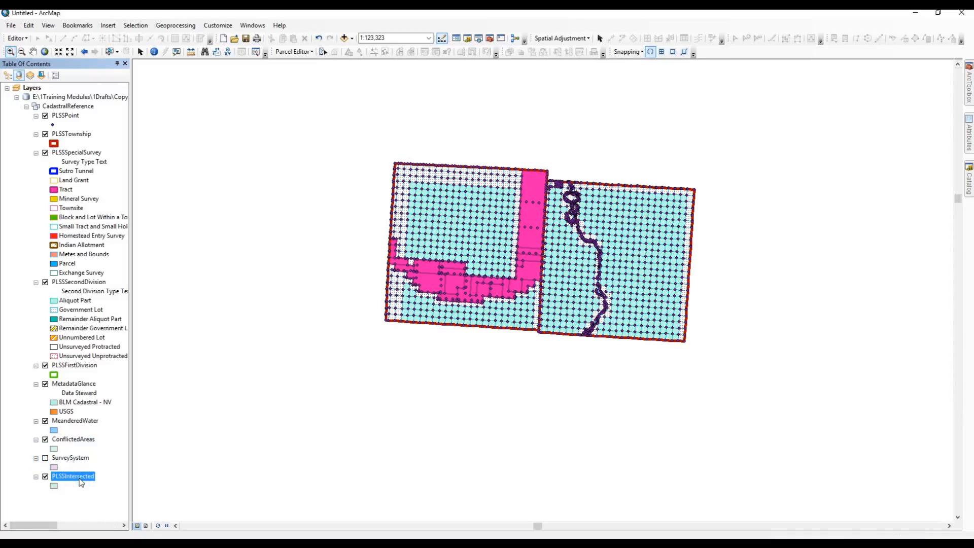
{"action": "right_click", "coordinate": [79, 481]}
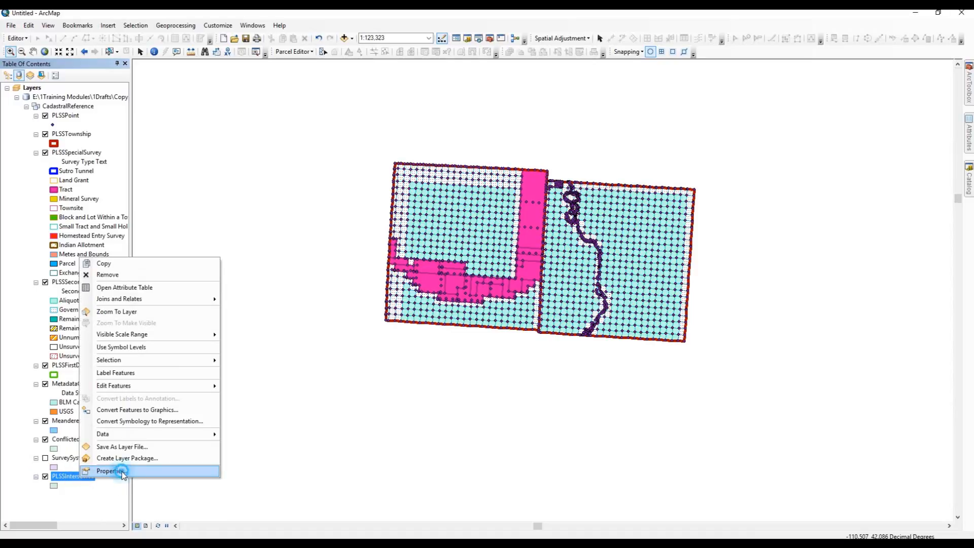
{"action": "left_click", "coordinate": [137, 472]}
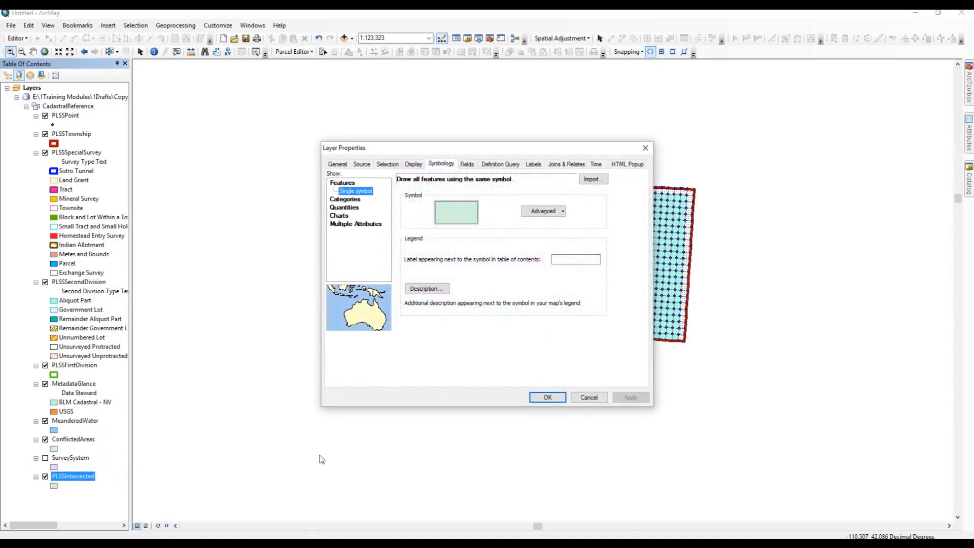
{"action": "left_click", "coordinate": [601, 181]}
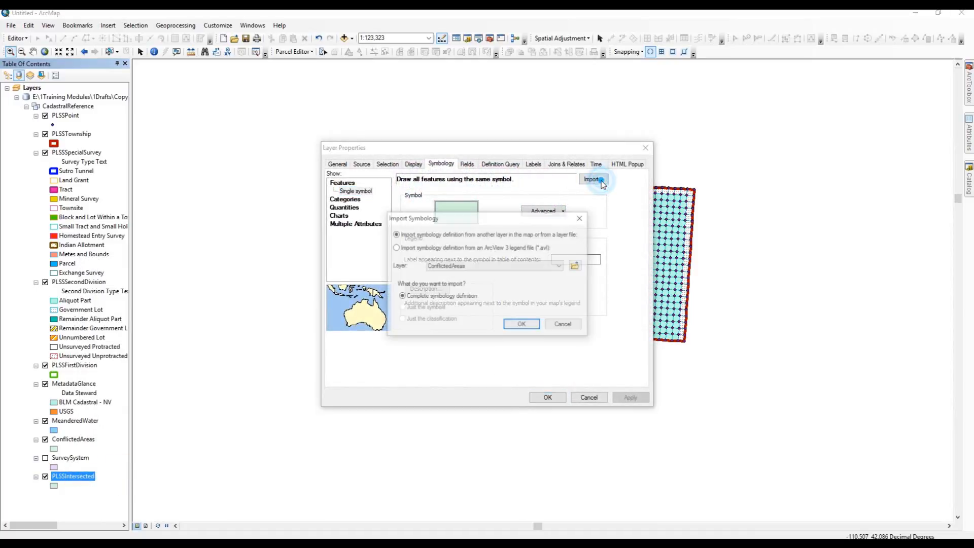
{"action": "left_click", "coordinate": [576, 266]}
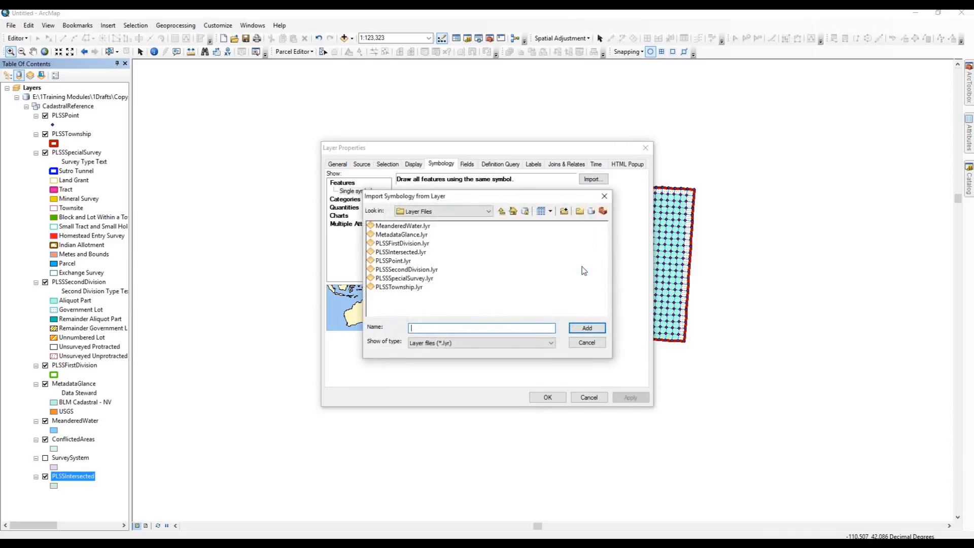
{"action": "left_click", "coordinate": [421, 253]}
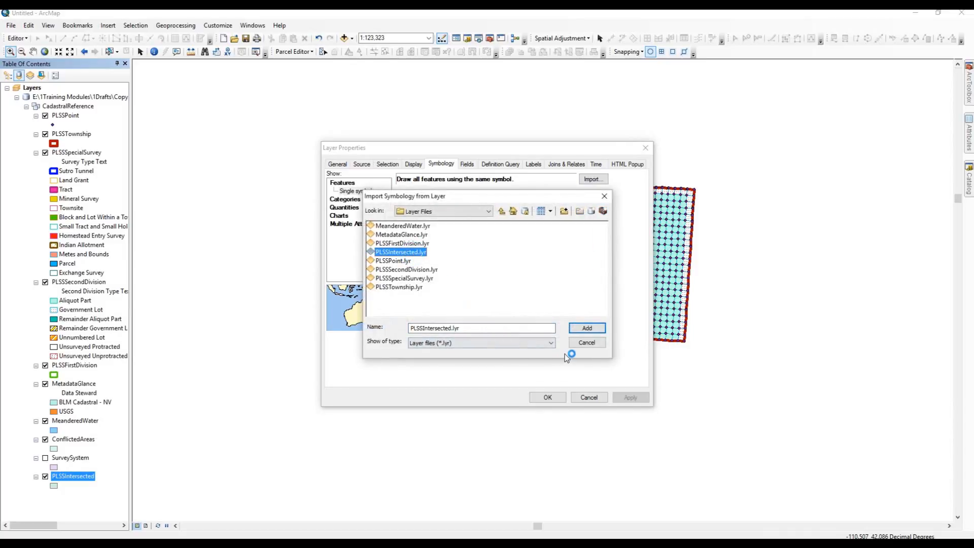
{"action": "left_click", "coordinate": [586, 329]}
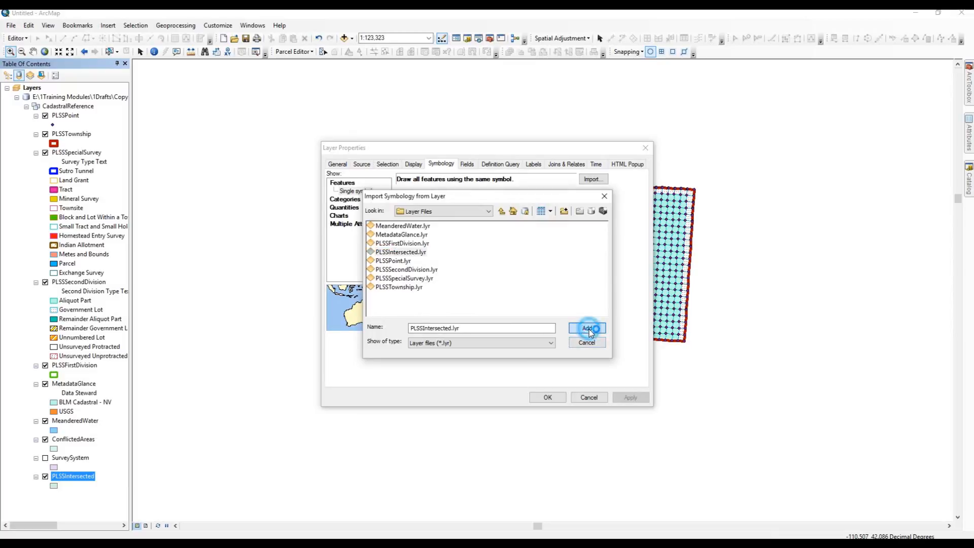
{"action": "left_click", "coordinate": [533, 325]}
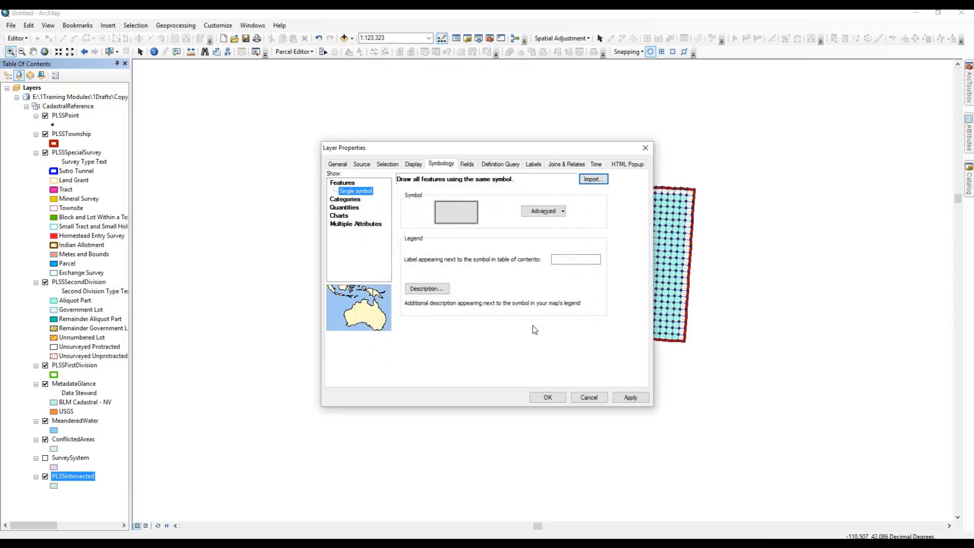
{"action": "left_click", "coordinate": [633, 398]}
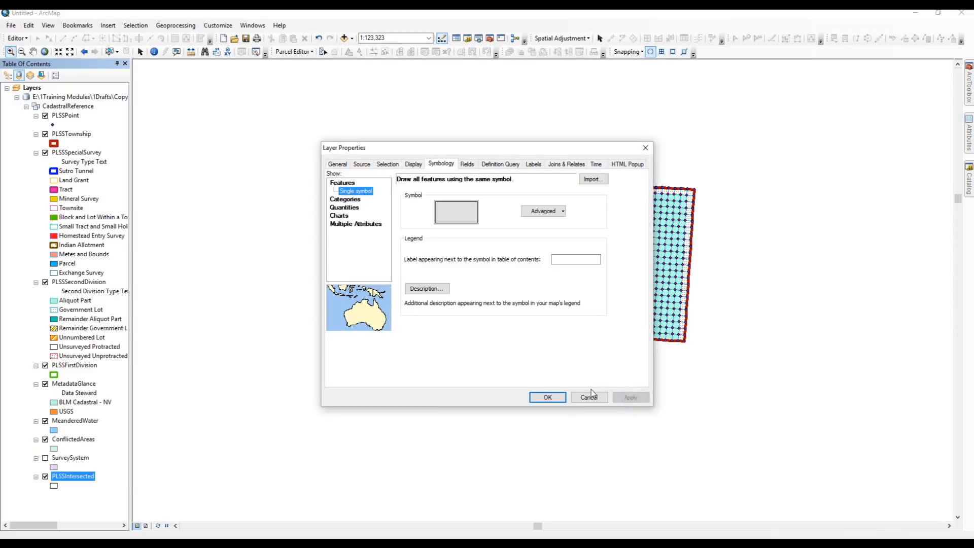
{"action": "left_click", "coordinate": [547, 397]}
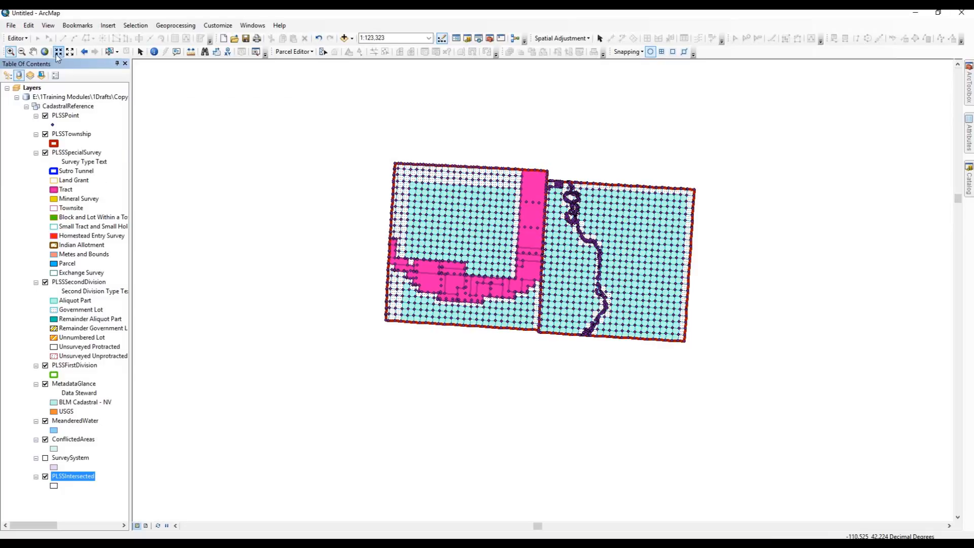
Save the map document in the MXD folder as CadNSDIpublish7132016layerfiles.
{"action": "left_click", "coordinate": [10, 26]}
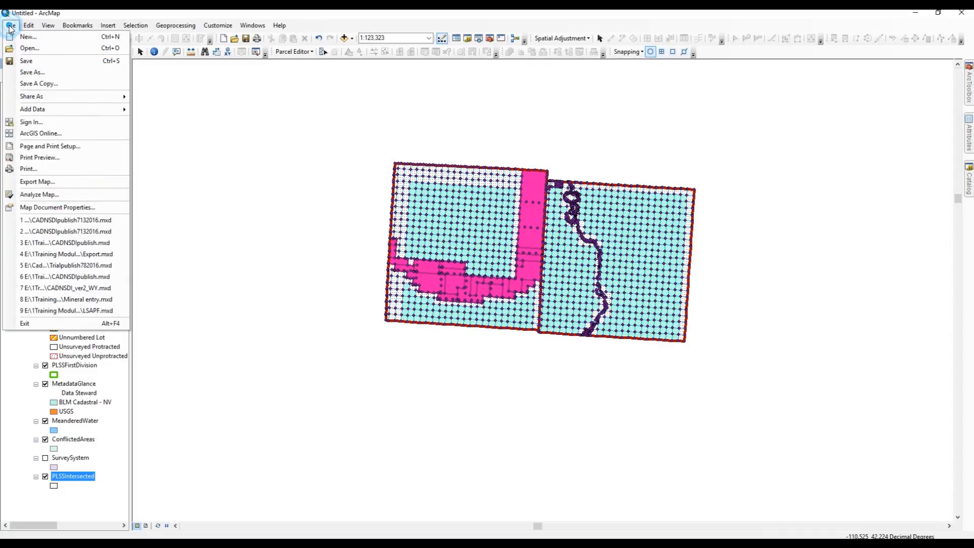
{"action": "left_click", "coordinate": [27, 73]}
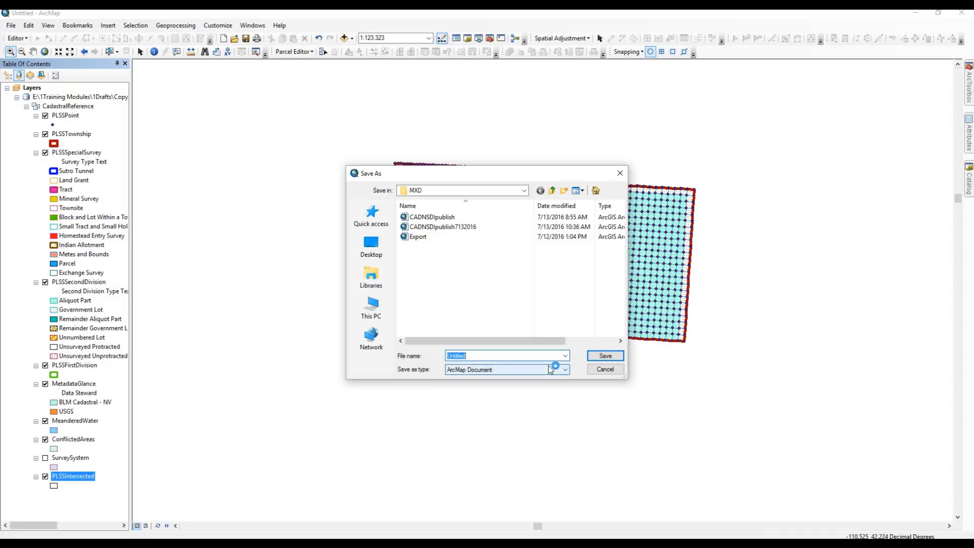
{"action": "type", "text": "C"}
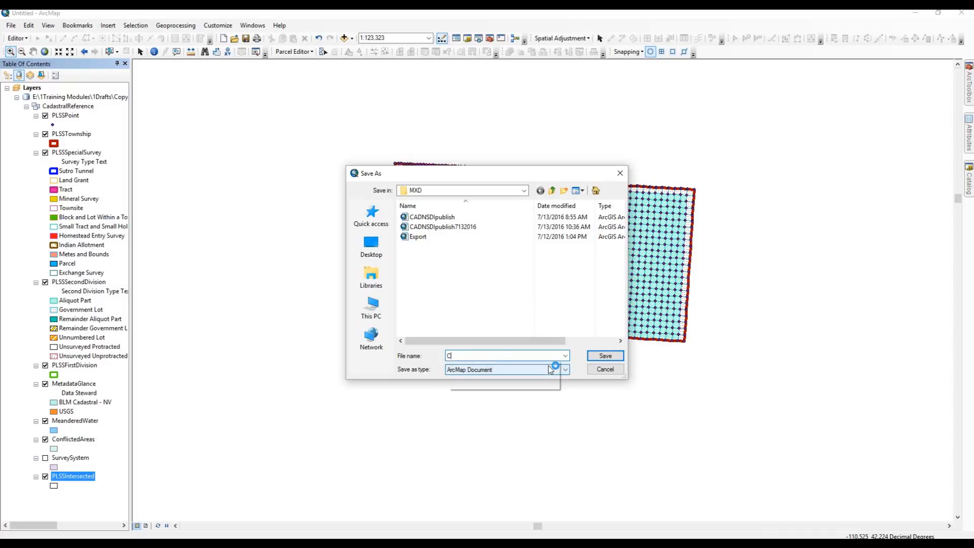
{"action": "type", "text": "adN"}
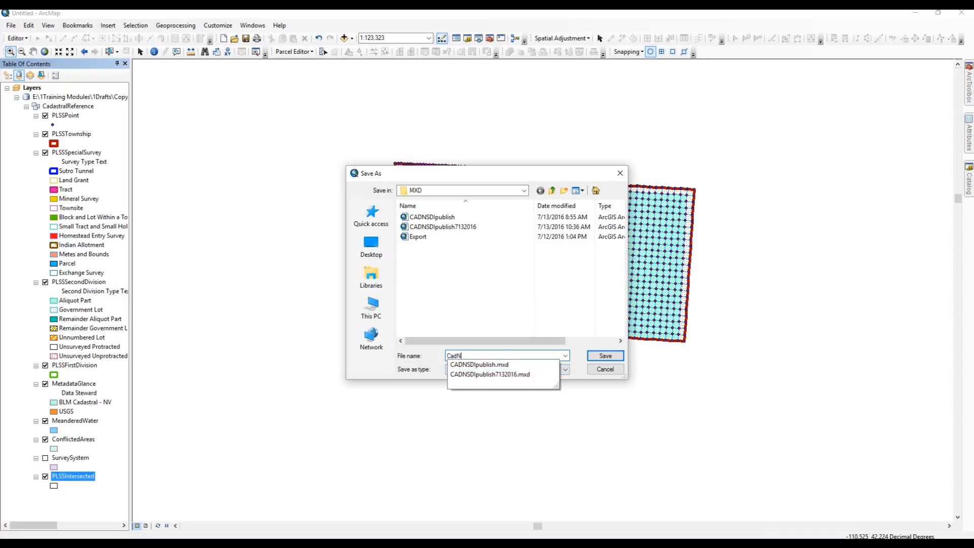
{"action": "type", "text": "SDIpublish713"}
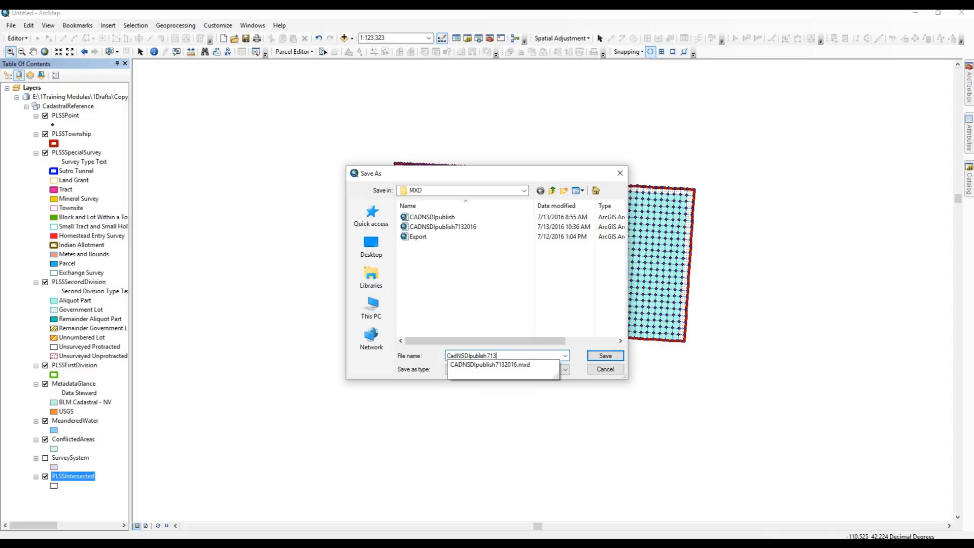
{"action": "type", "text": "2016layerfile"}
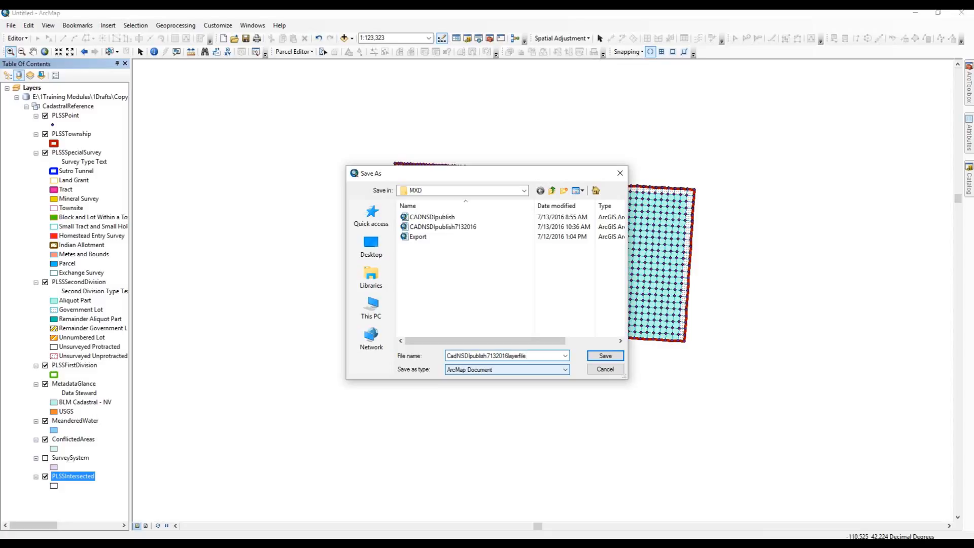
{"action": "type", "text": "s"}
{"action": "left_click", "coordinate": [605, 355]}
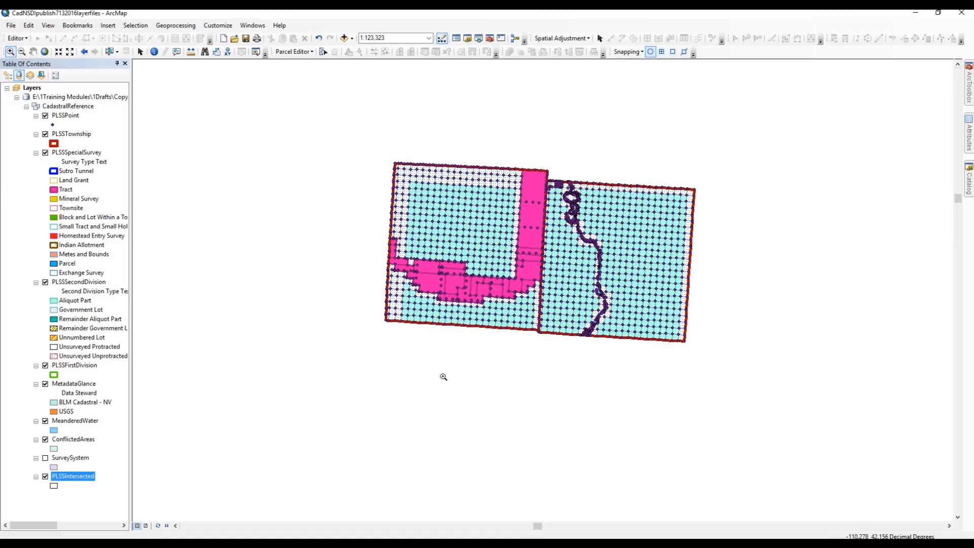
Zoom in on the full extent of the two adjoining townships in the map.
{"action": "left_click", "coordinate": [9, 52]}
{"action": "left_click_drag", "start_coordinate": [337, 142], "coordinate": [751, 388]}
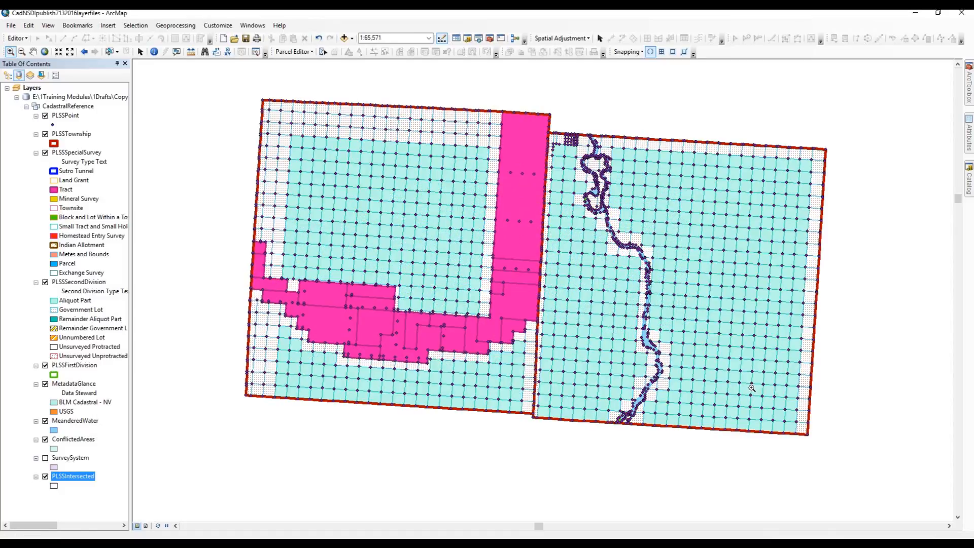